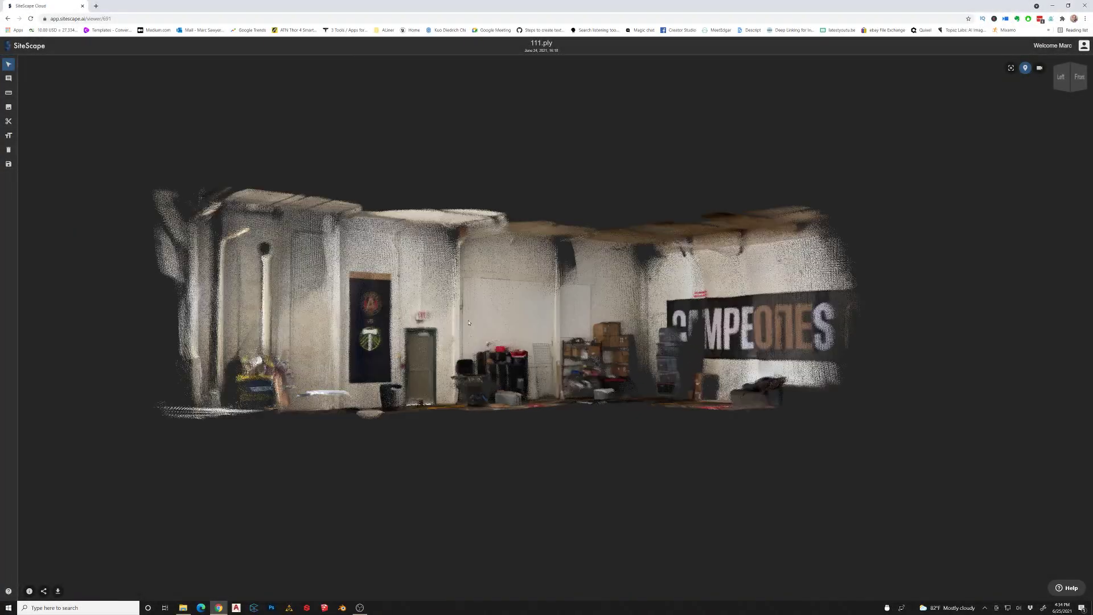
scroll(532, 316, "up", 3)
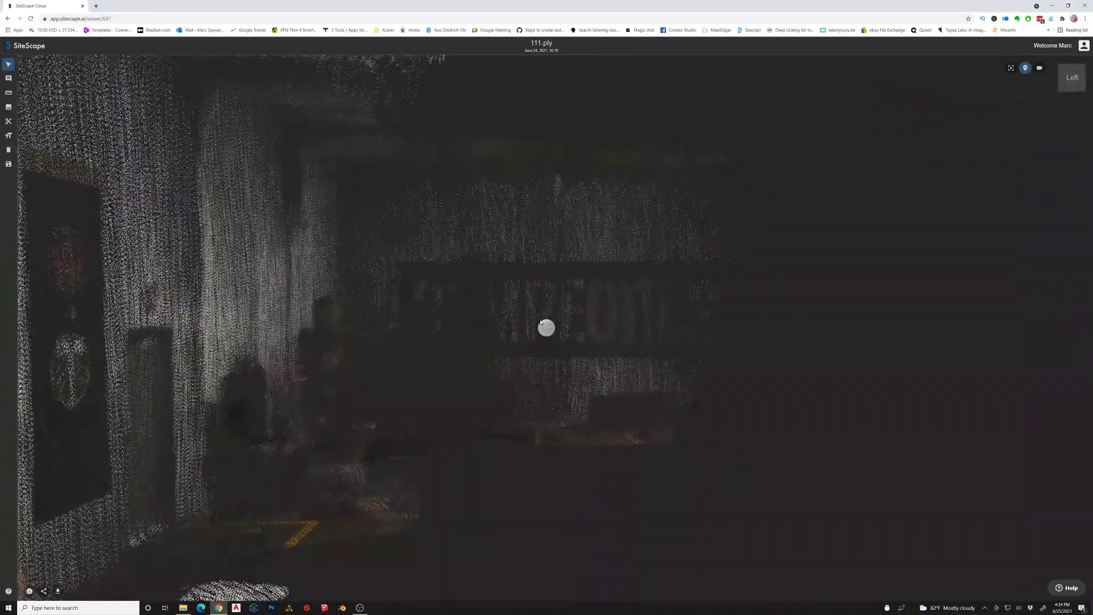
Orbit the 111.ply scan overhead, then return to the Dashboard and orbit 1112.ply to a side view
left_click_drag(530, 322, 384, 323)
left_click_drag(477, 285, 590, 325)
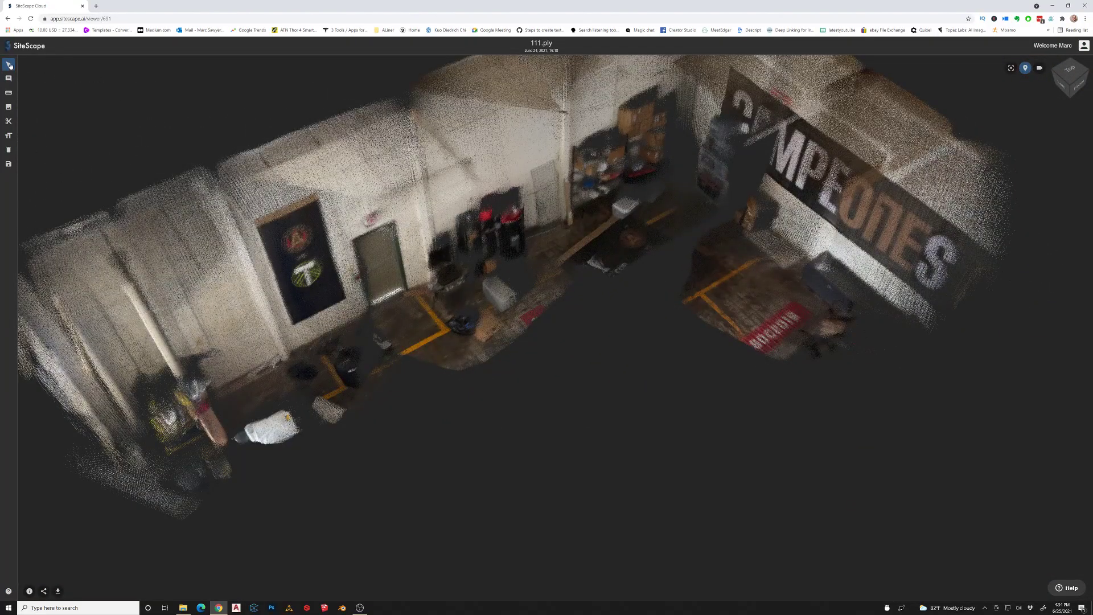
left_click(11, 49)
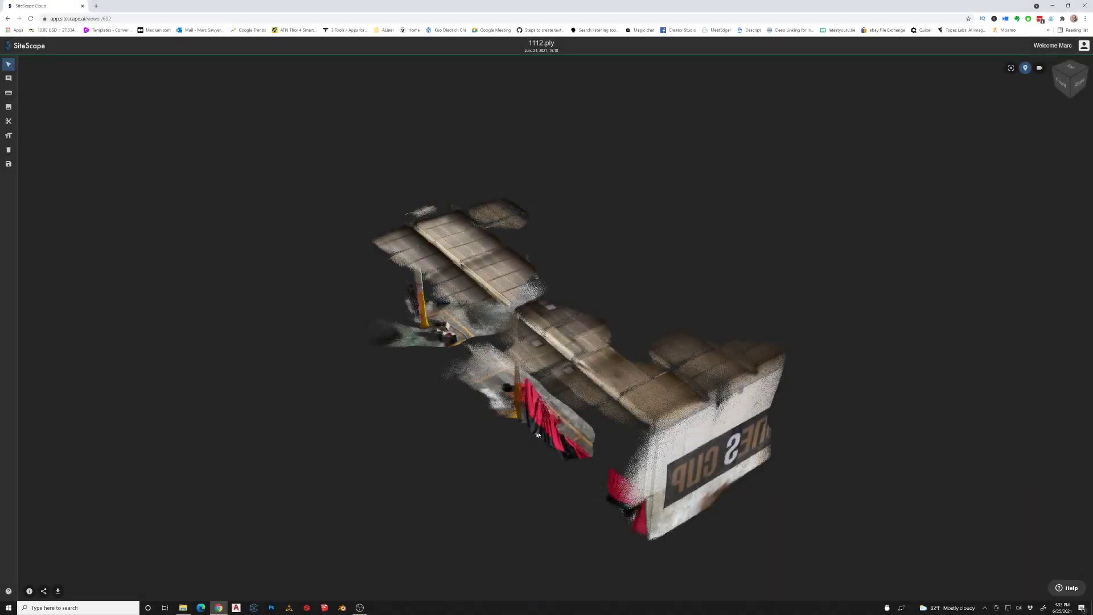
left_click_drag(538, 436, 675, 408)
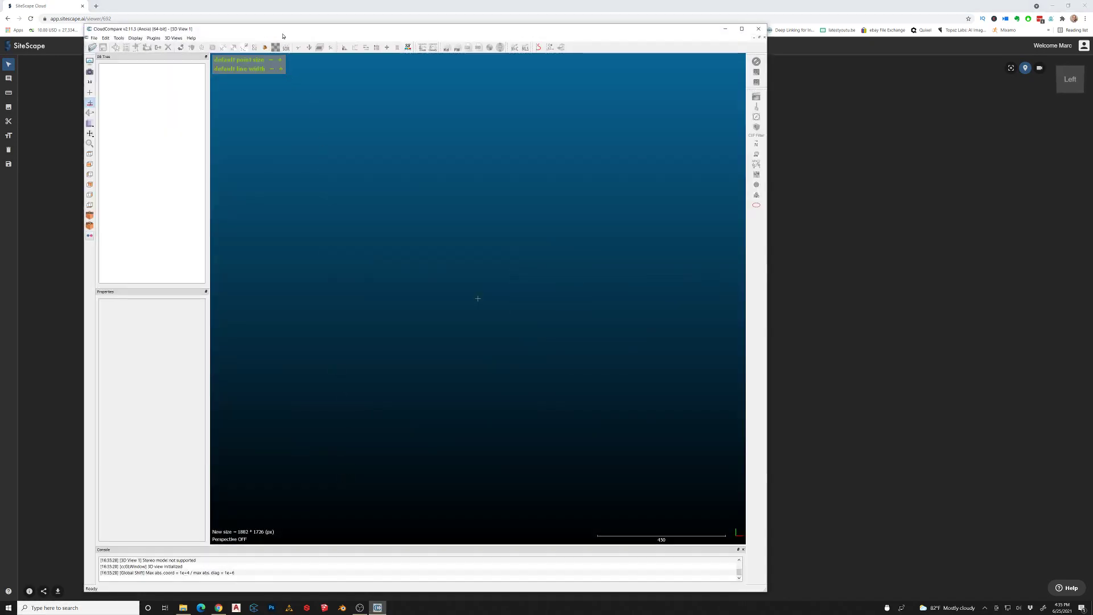
Drag 113.ply, 1112.ply and 111.ply from Downloads into CloudCompare's 3D view and apply all
left_click_drag(278, 29, 209, 18)
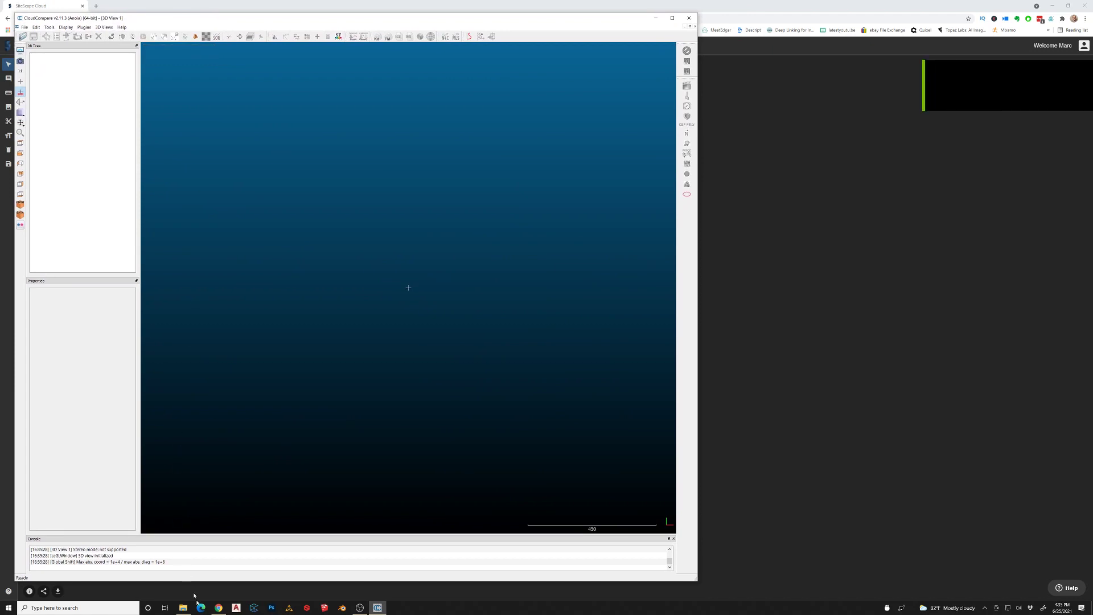
left_click(184, 607)
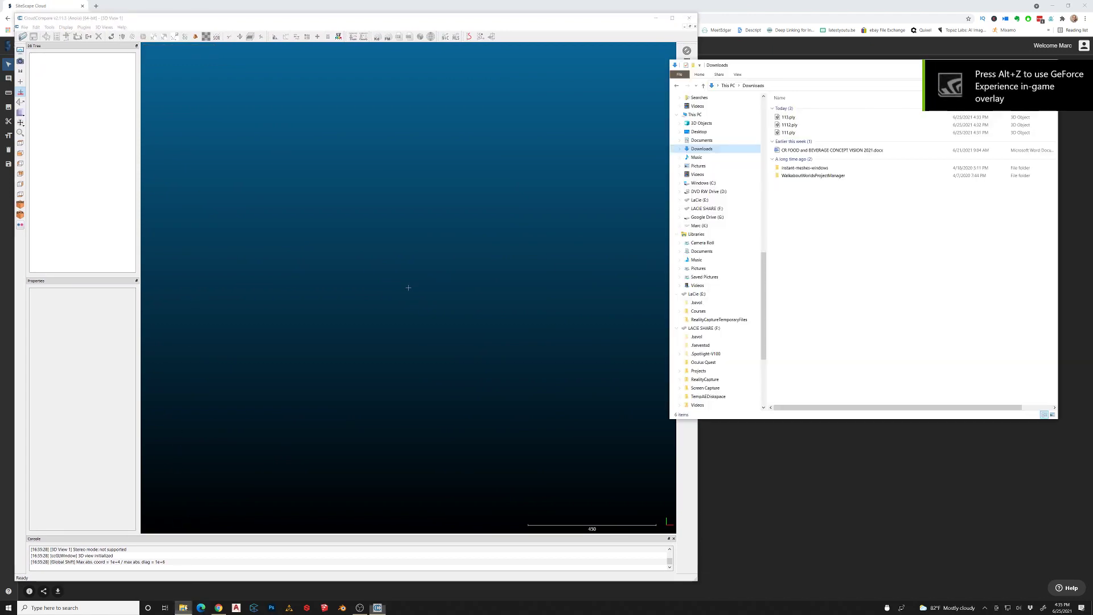
left_click(788, 132)
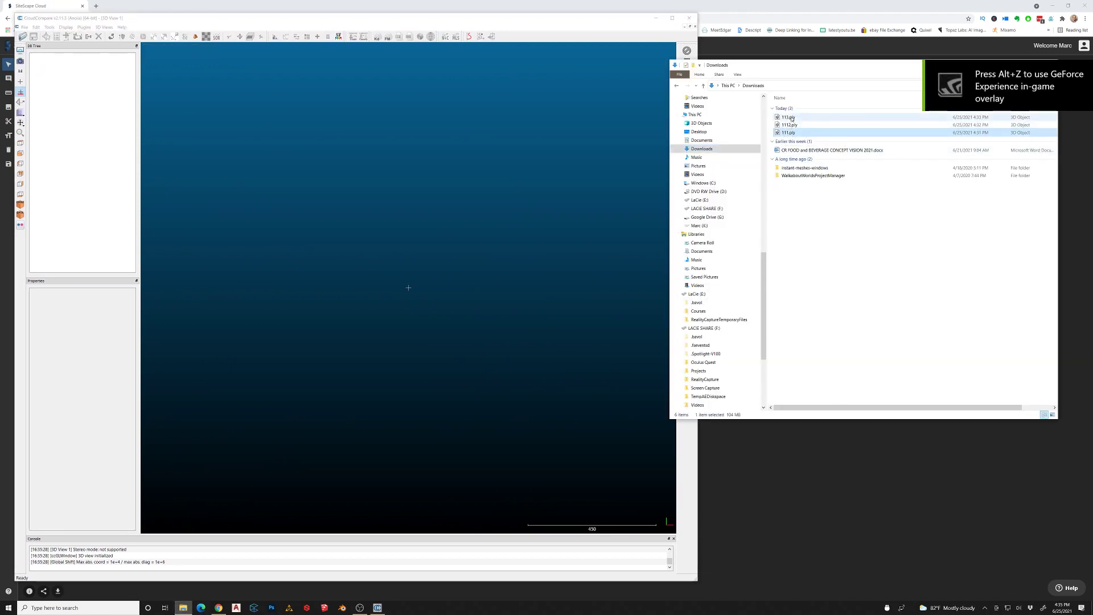
left_click(791, 119, "shift")
left_click_drag(791, 119, 175, 103)
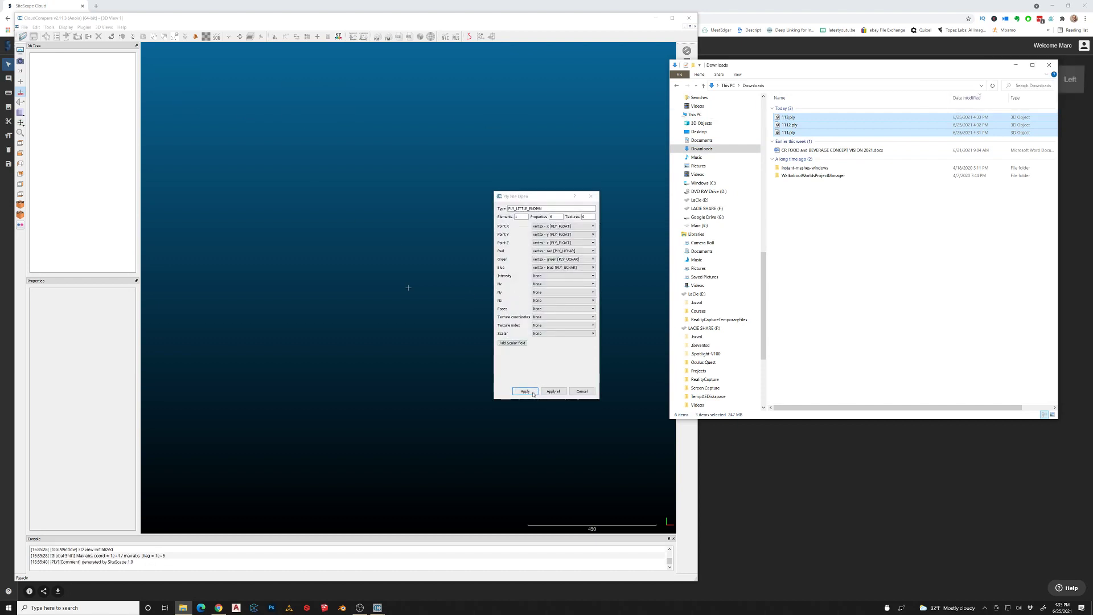
left_click(553, 391)
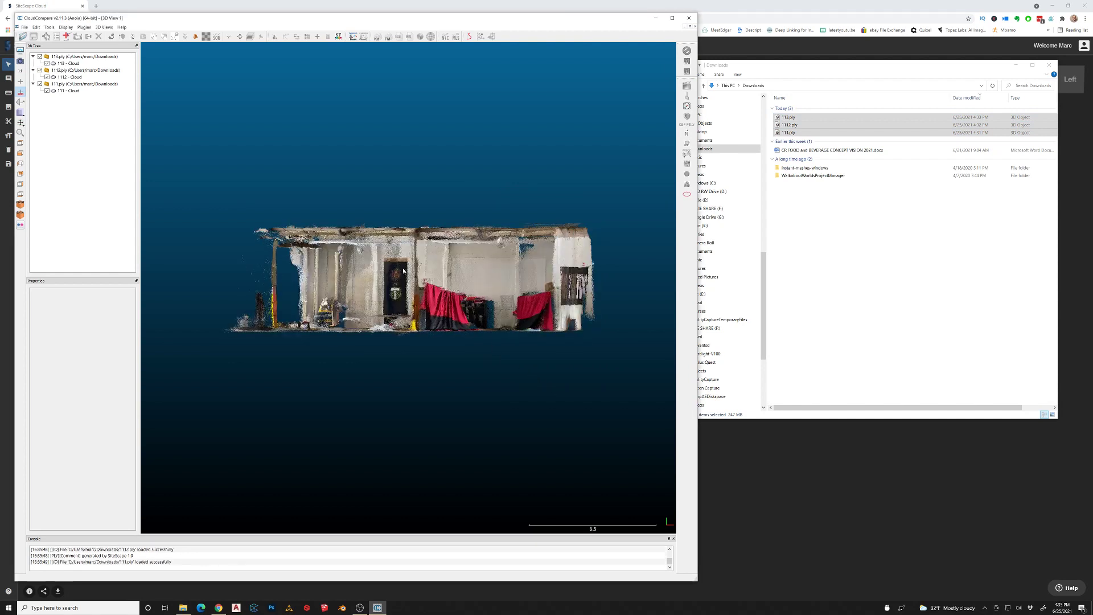
Select the 113, 1112 and 111 clouds in the DB Tree and run Edit > Merge
left_click_drag(404, 271, 163, 187)
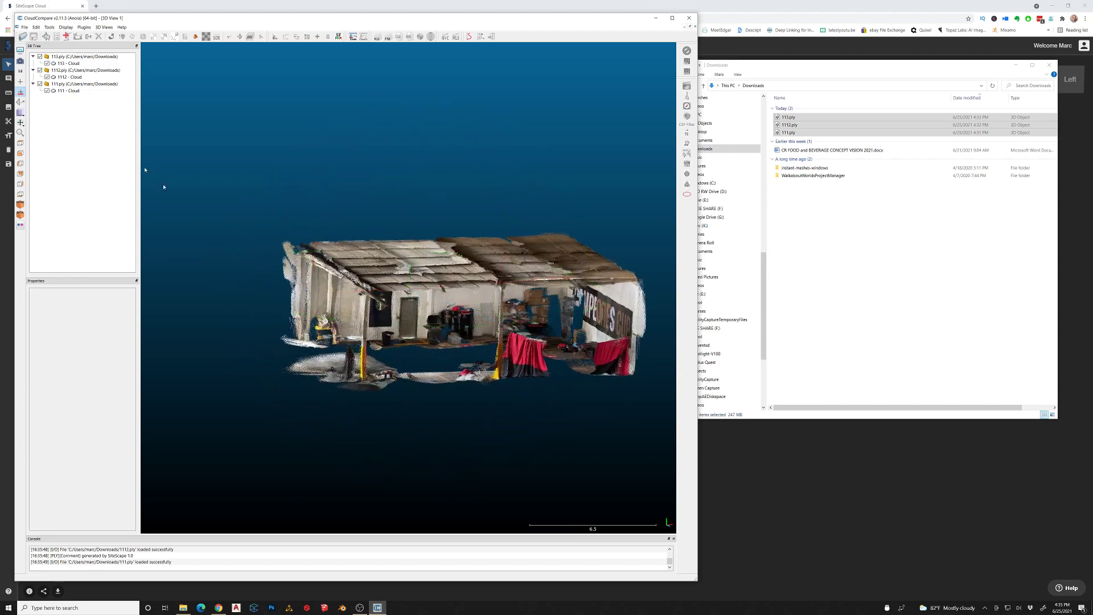
left_click(69, 63)
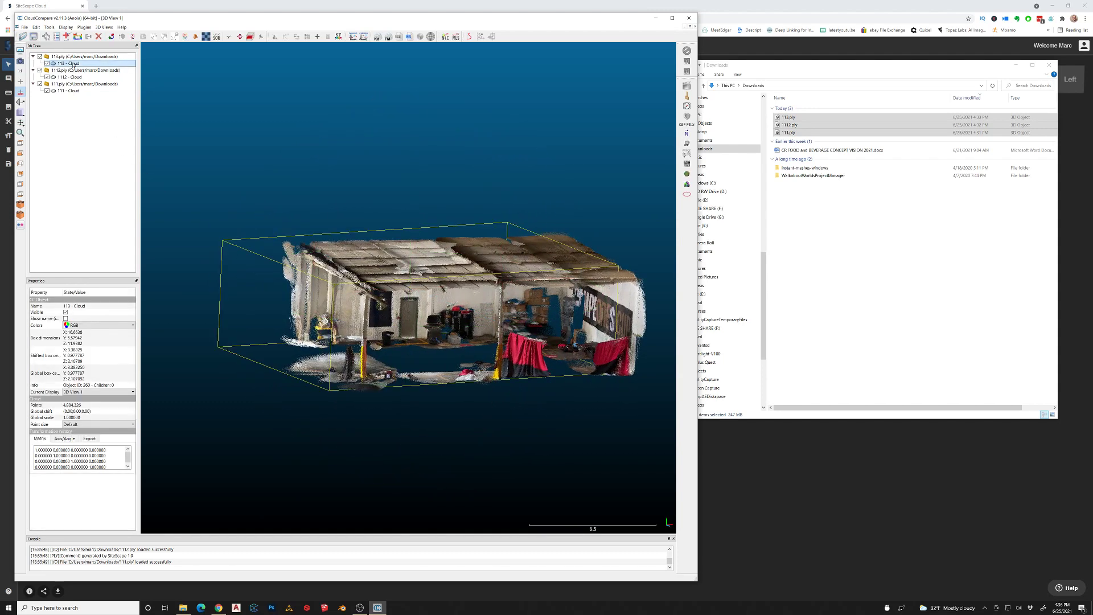
left_click(75, 78, "ctrl")
left_click(73, 91, "ctrl")
right_click(73, 91)
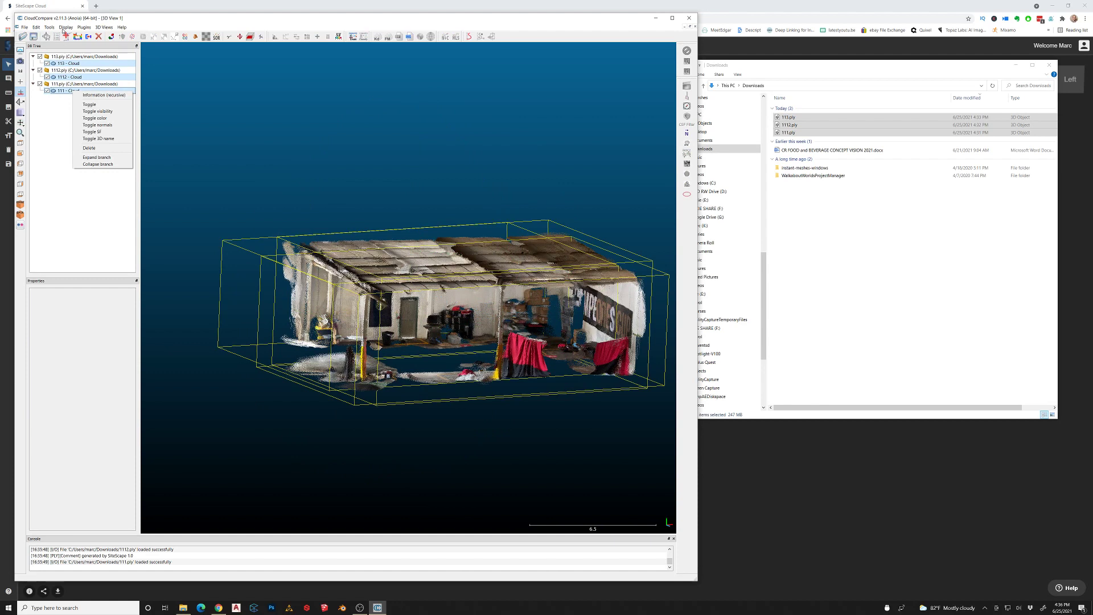
left_click(36, 27)
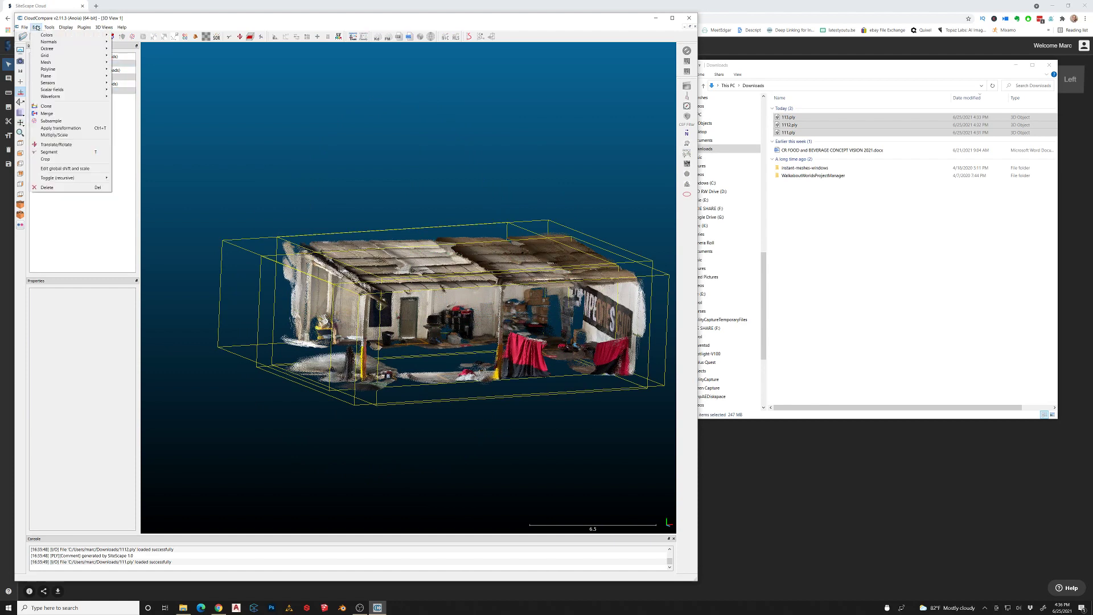
left_click(49, 114)
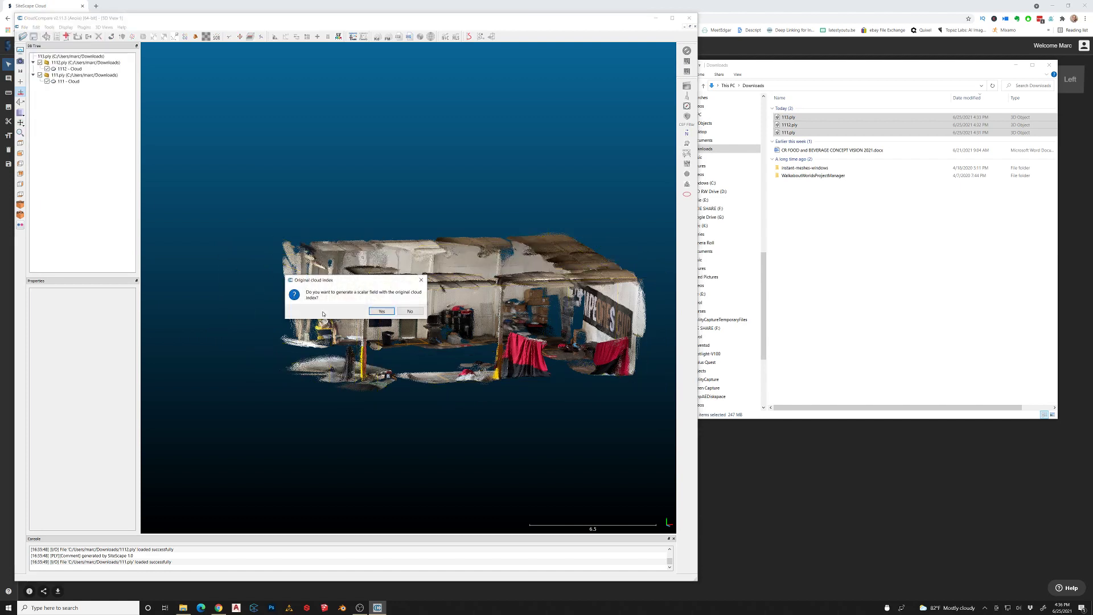
Merge the clouds without an original cloud index field and inspect the merged result
left_click(410, 311)
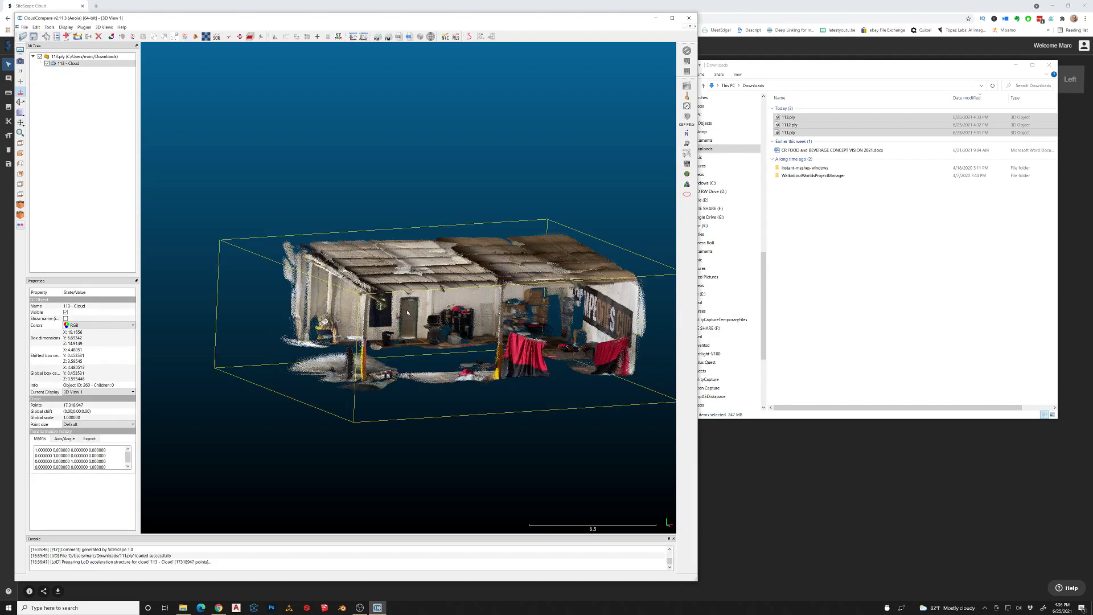
left_click_drag(387, 351, 540, 317)
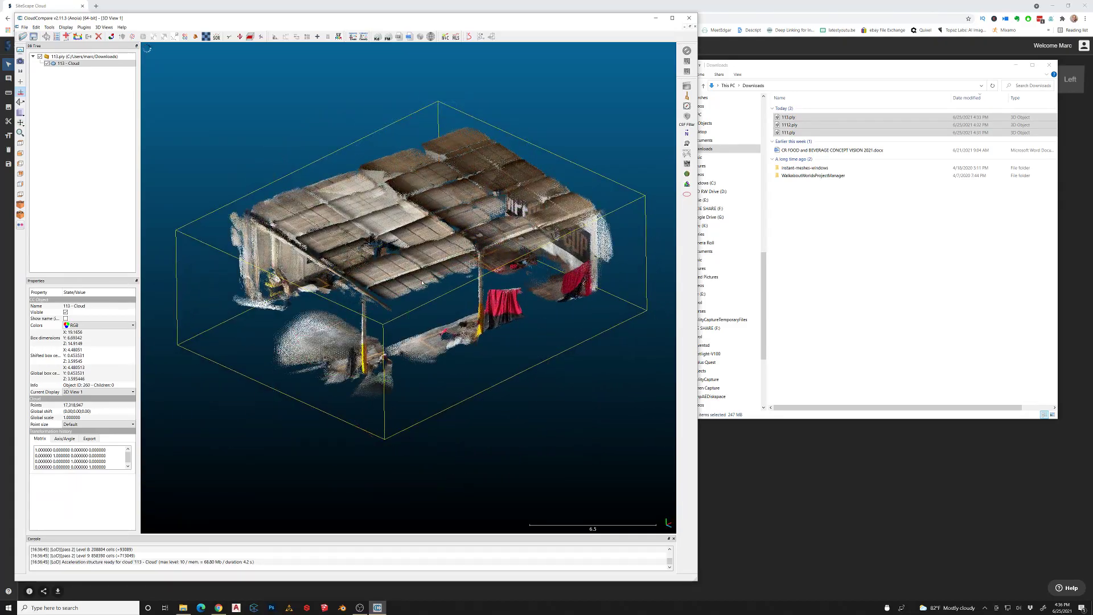
scroll(411, 304, "up", 3)
left_click_drag(411, 305, 416, 341)
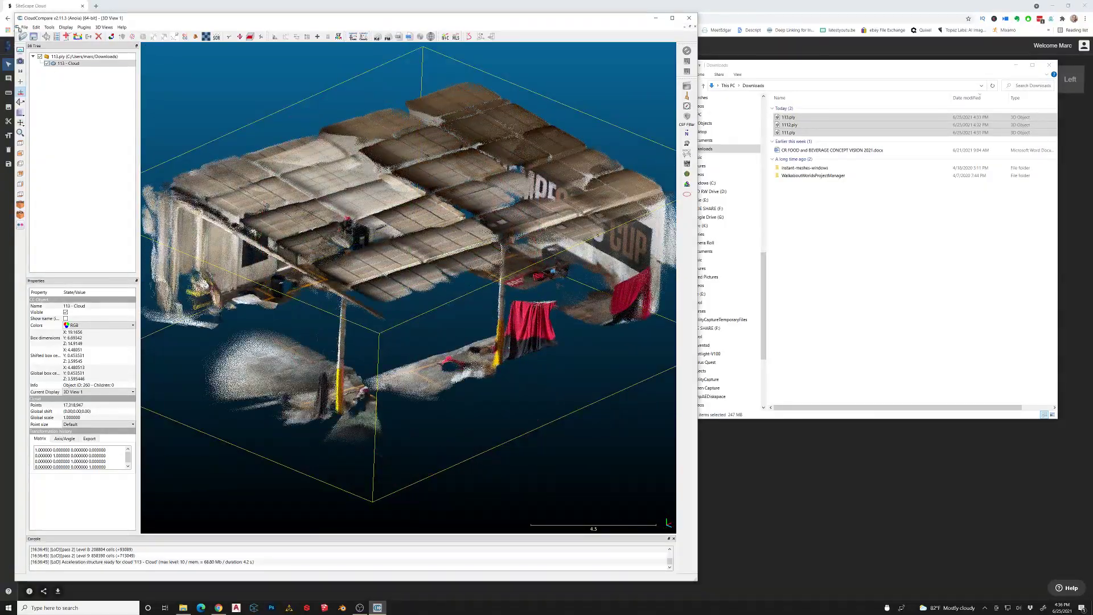
Save the merged cloud as FrontEndCloud.e57 in Downloads
left_click(25, 28)
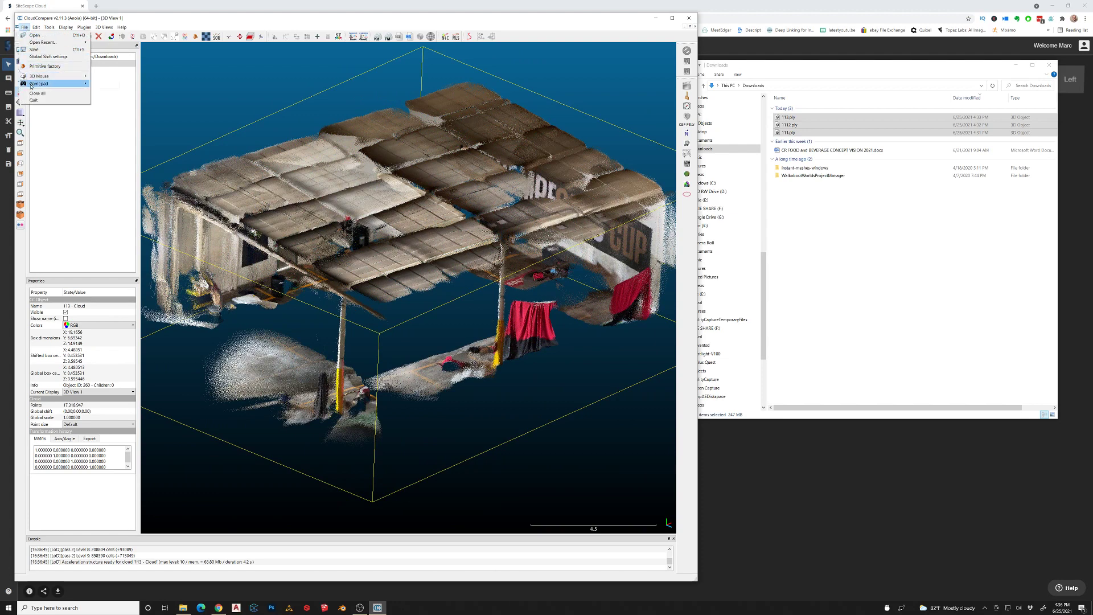
left_click(35, 50)
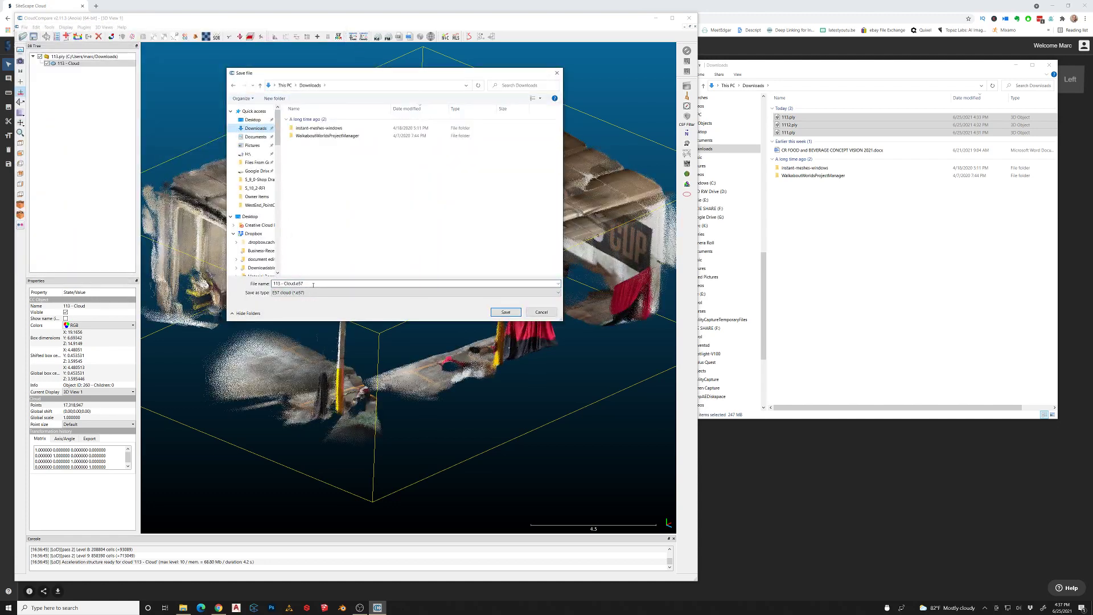
key("ctrl+a")
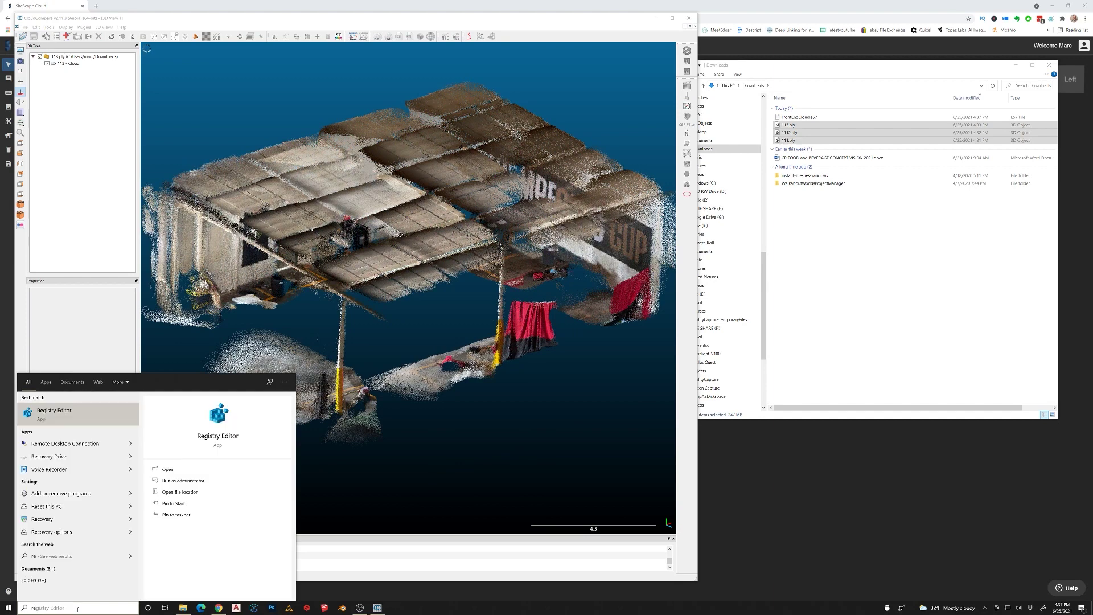
Launch Autodesk ReCap via a 'cap' search and dismiss the 7.0 welcome message
type("cap")
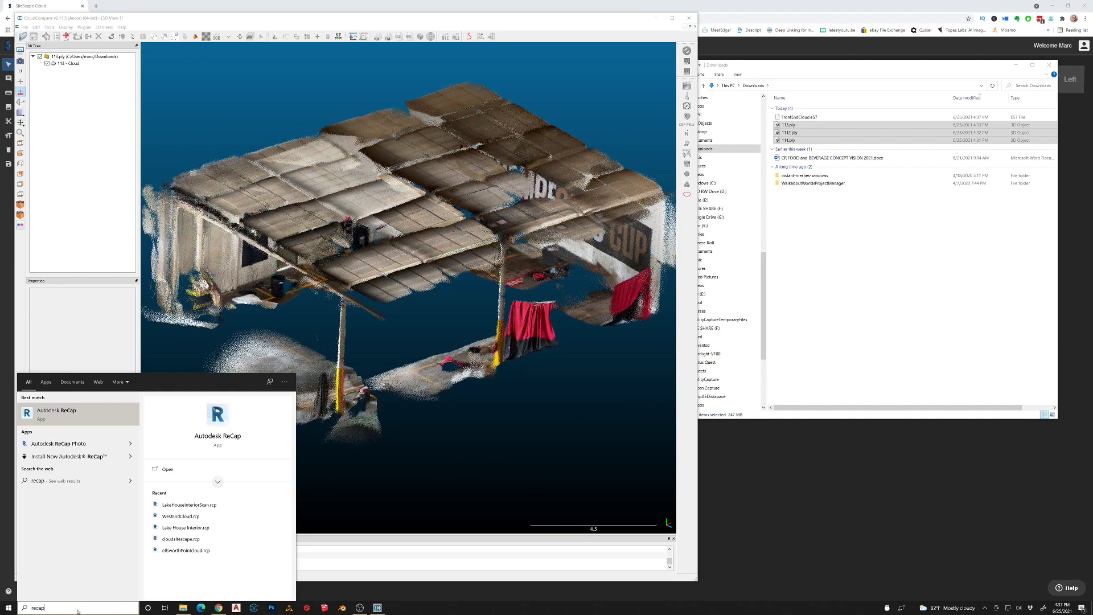
left_click(58, 411)
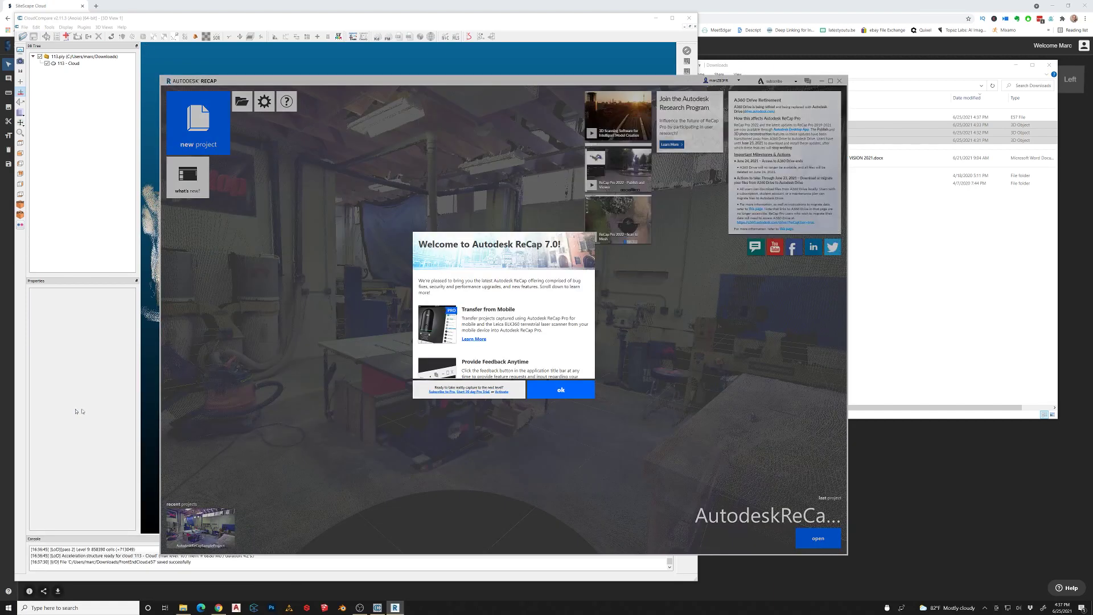
left_click(562, 390)
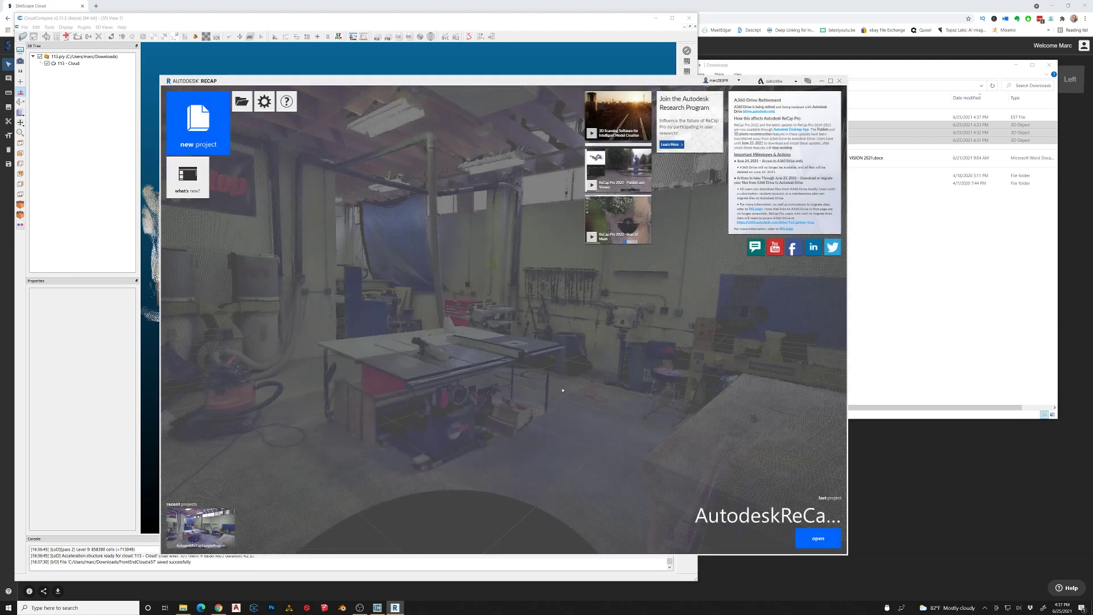
Create a new import-point-cloud project, FrontEndRoomCloud, saved in the Downloads folder
left_click(199, 119)
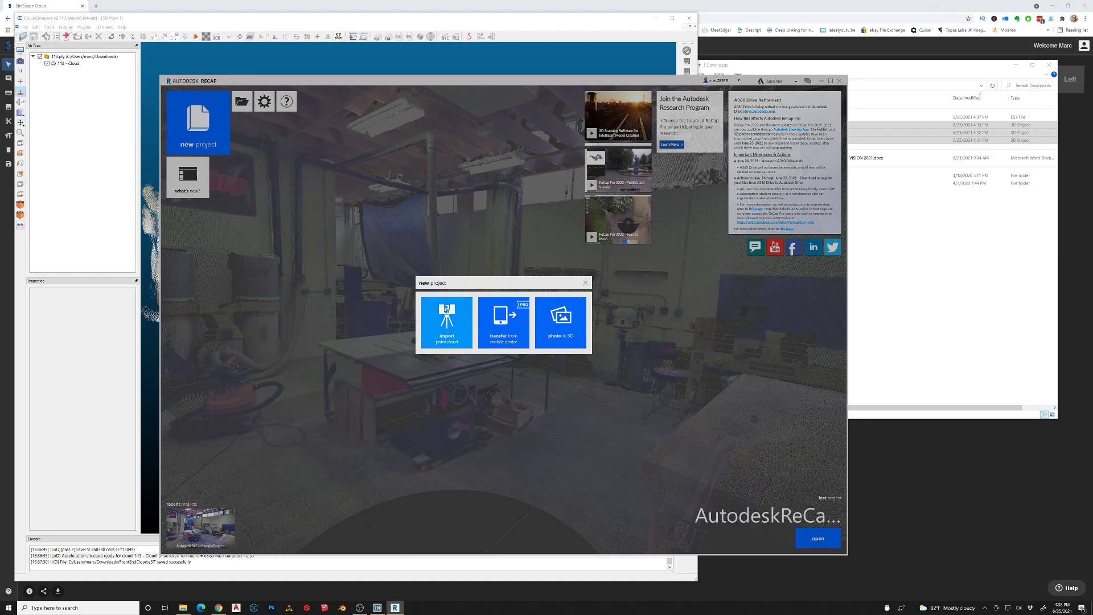
left_click(446, 311)
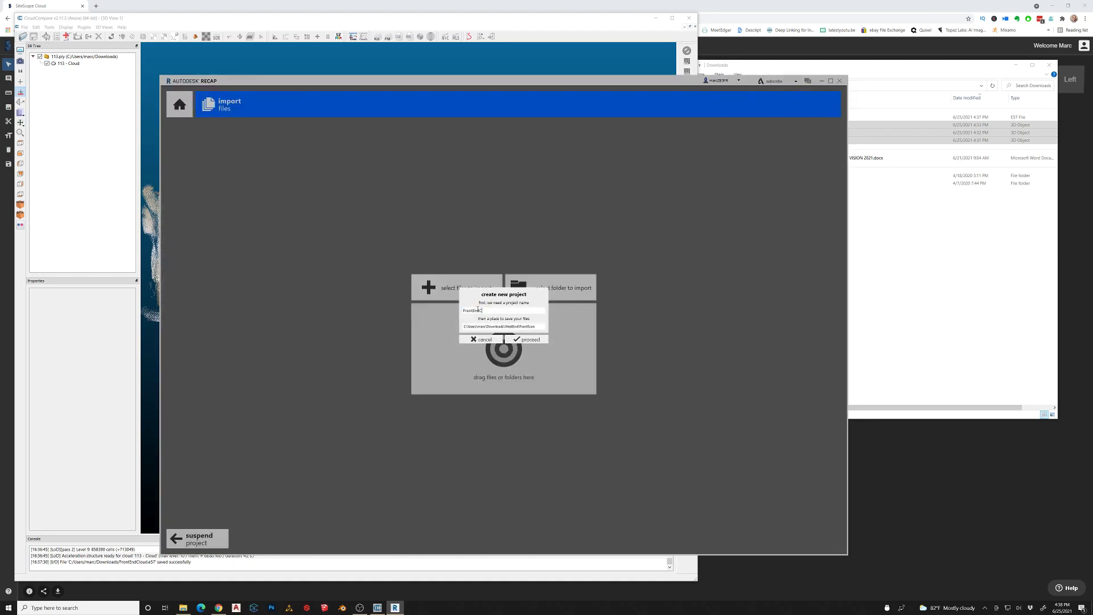
left_click(511, 328)
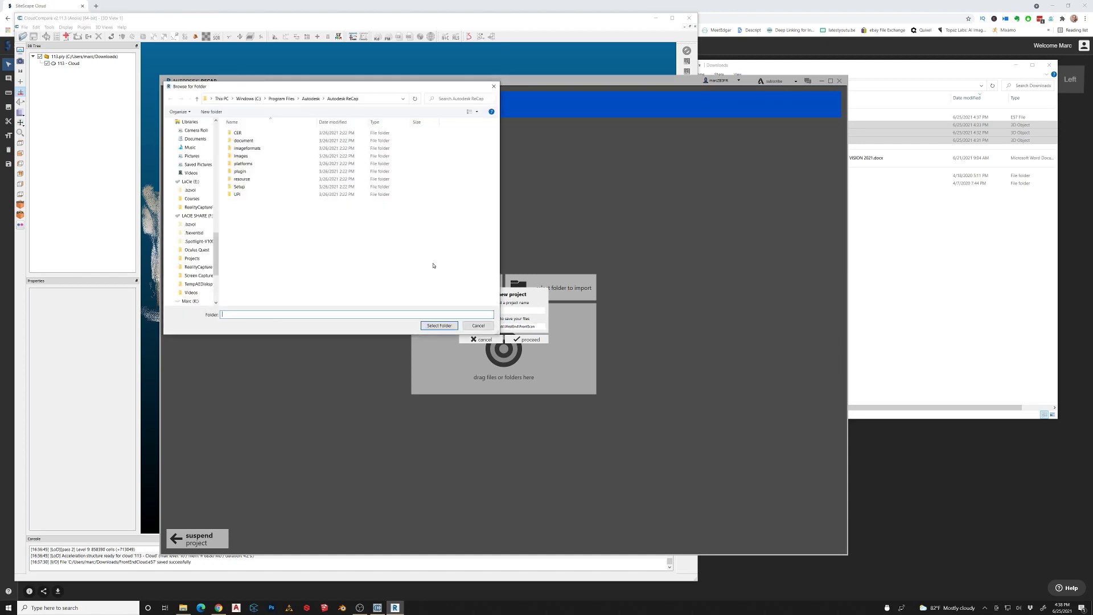
scroll(212, 203, "up", 3)
left_click(194, 147)
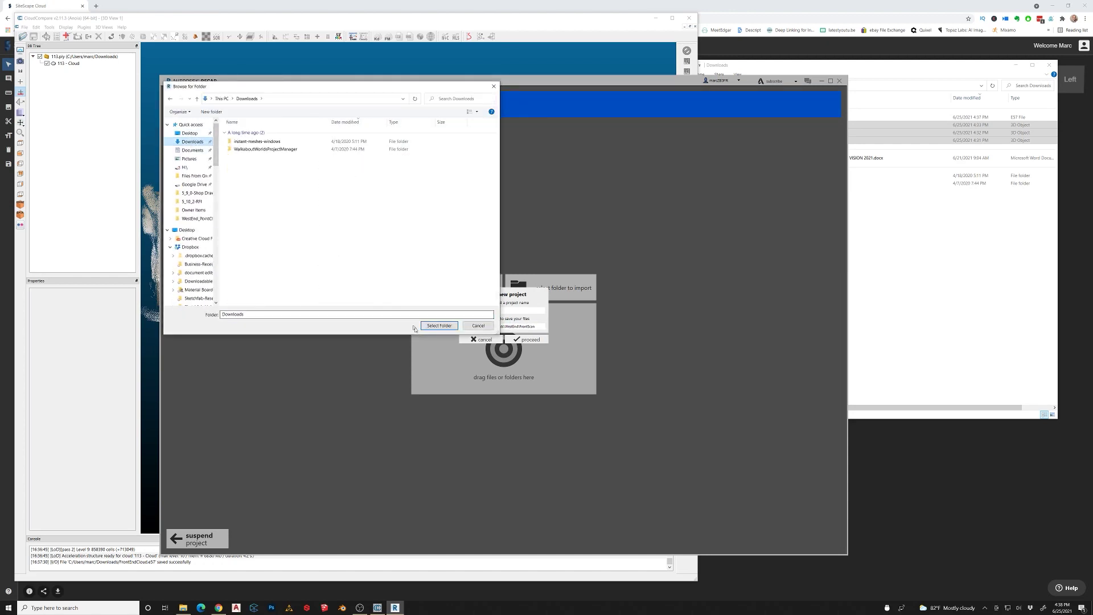
left_click(443, 325)
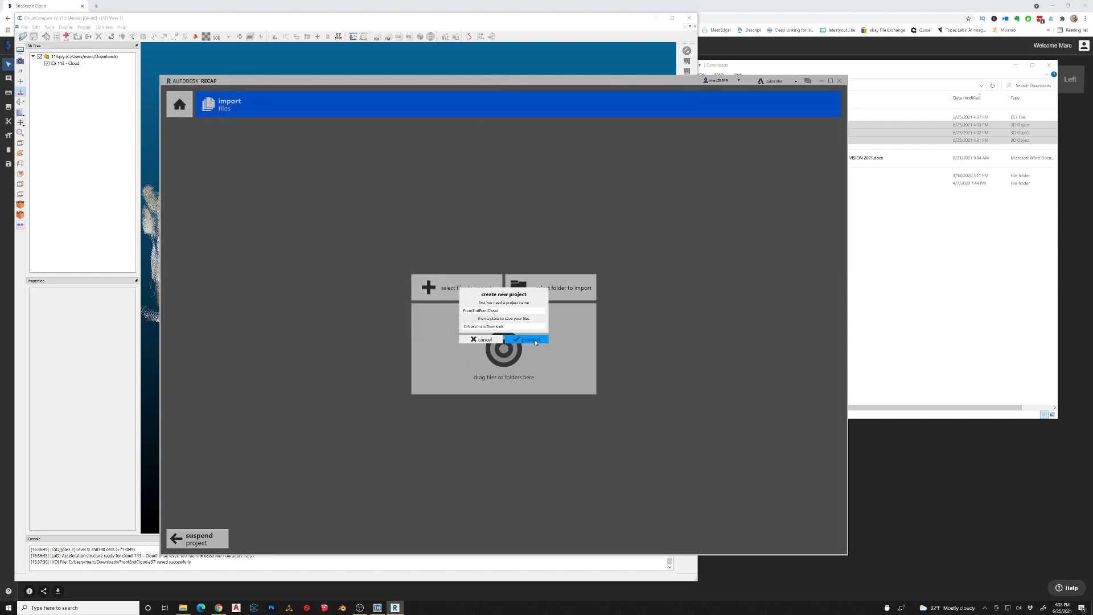
left_click(526, 340)
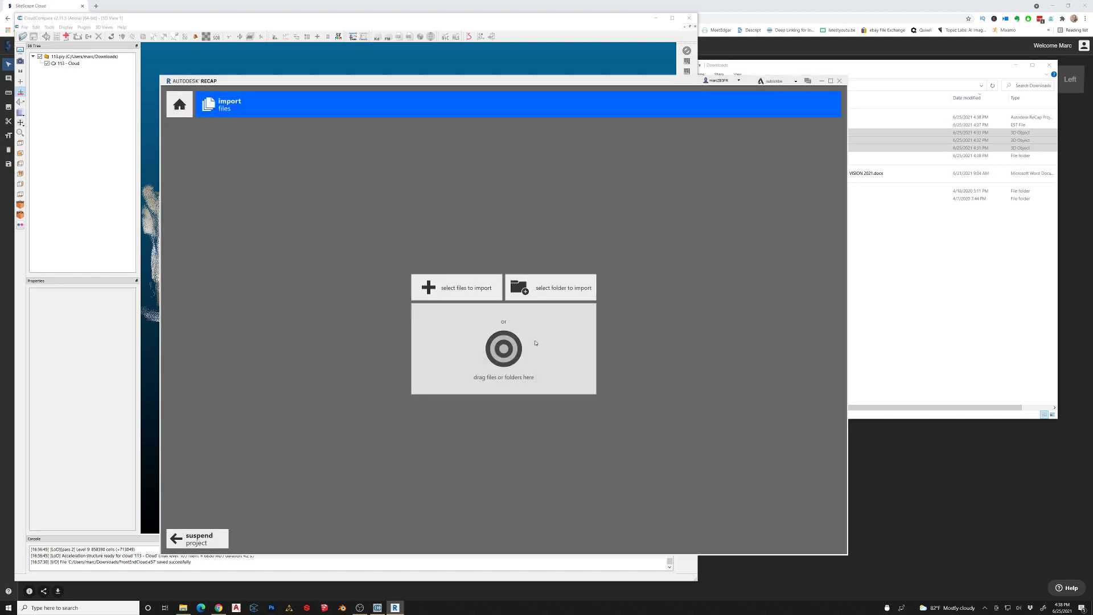
Drag FrontEndCloud.e57 from Downloads into ReCap's drop zone and import it
left_click(896, 73)
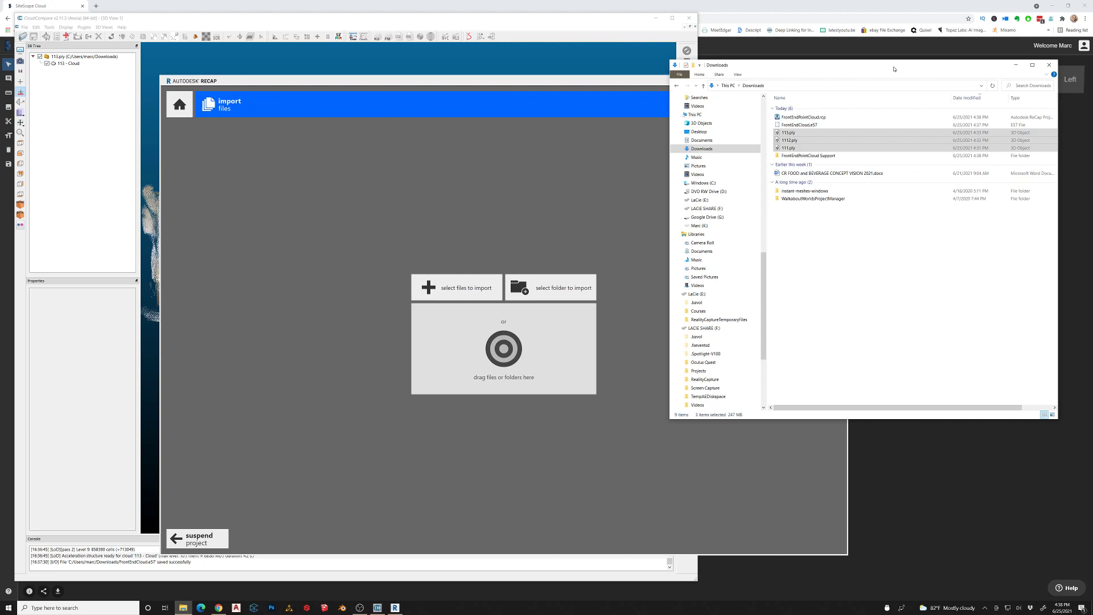
left_click(799, 125)
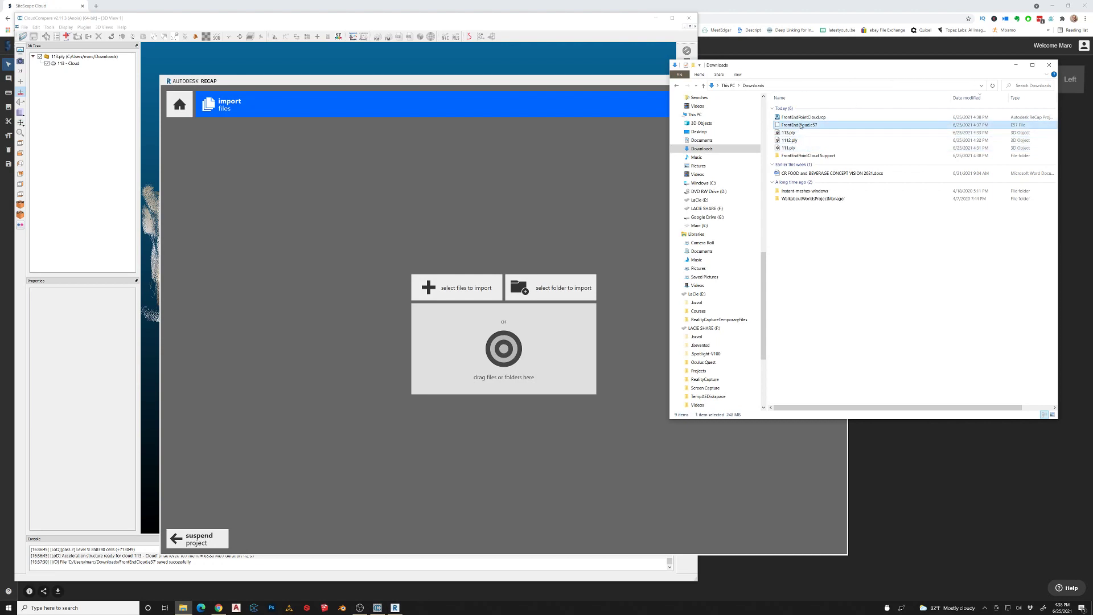
left_click_drag(800, 126, 502, 341)
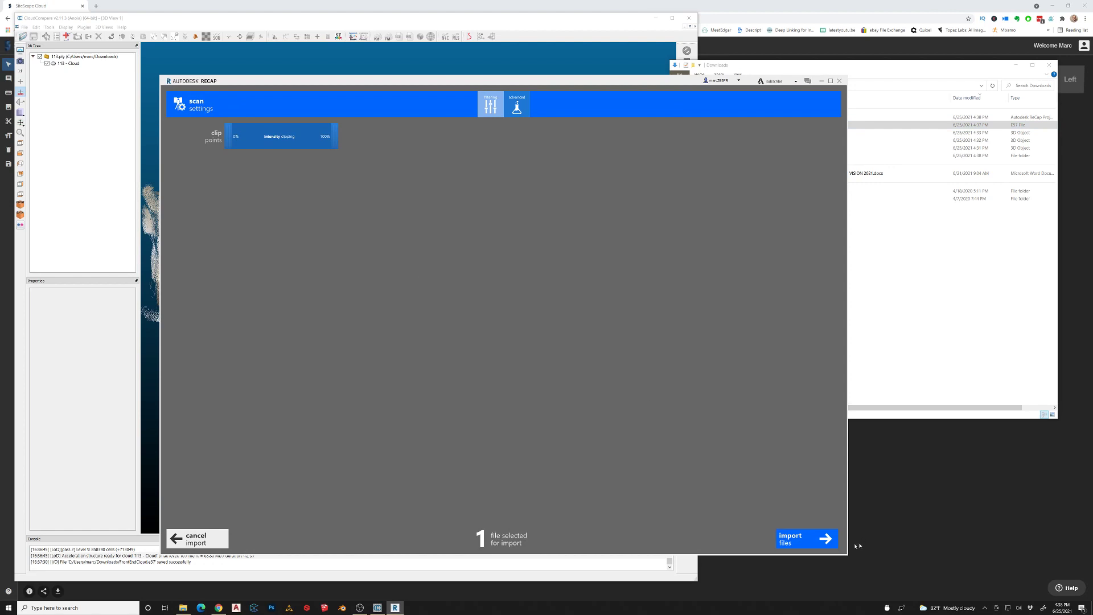
left_click(797, 540)
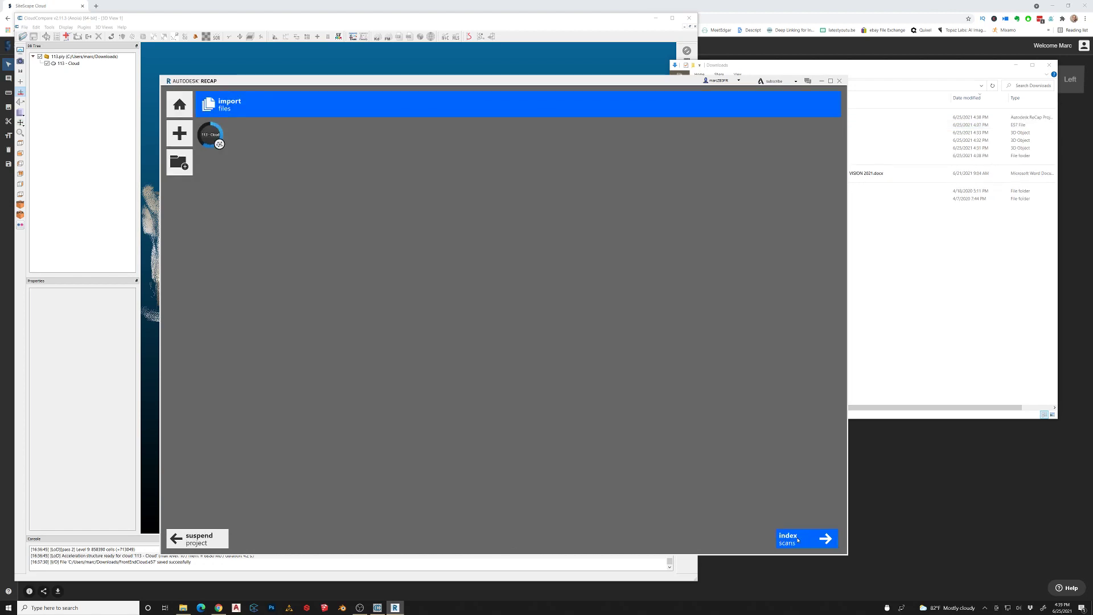
Index and launch the project, then orbit the room cloud to a side-on view
left_click(797, 540)
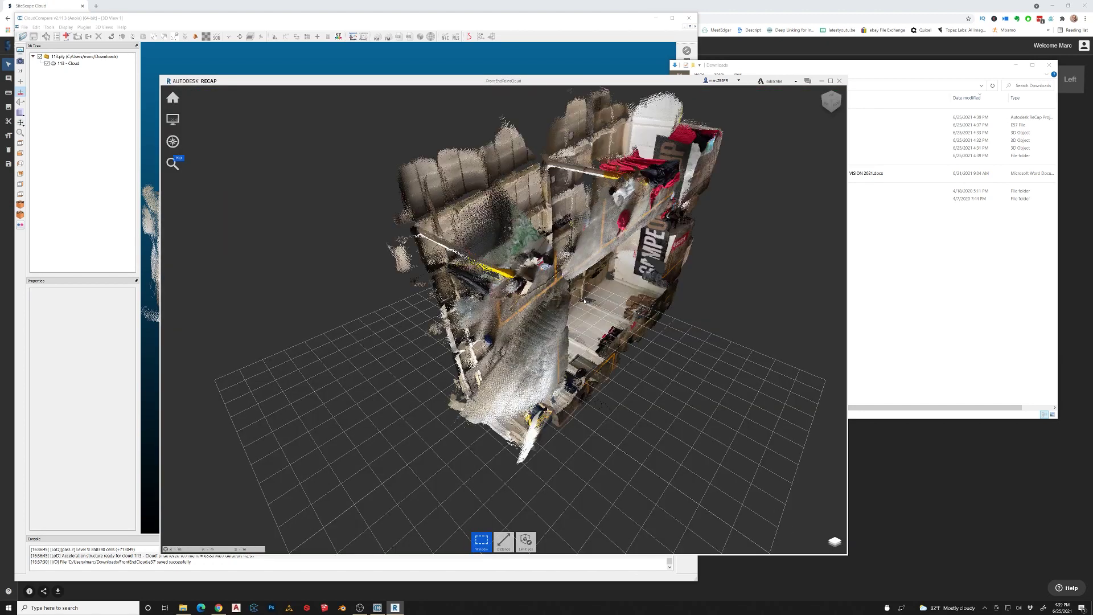
scroll(585, 301, "down", 2)
left_click_drag(590, 303, 531, 314)
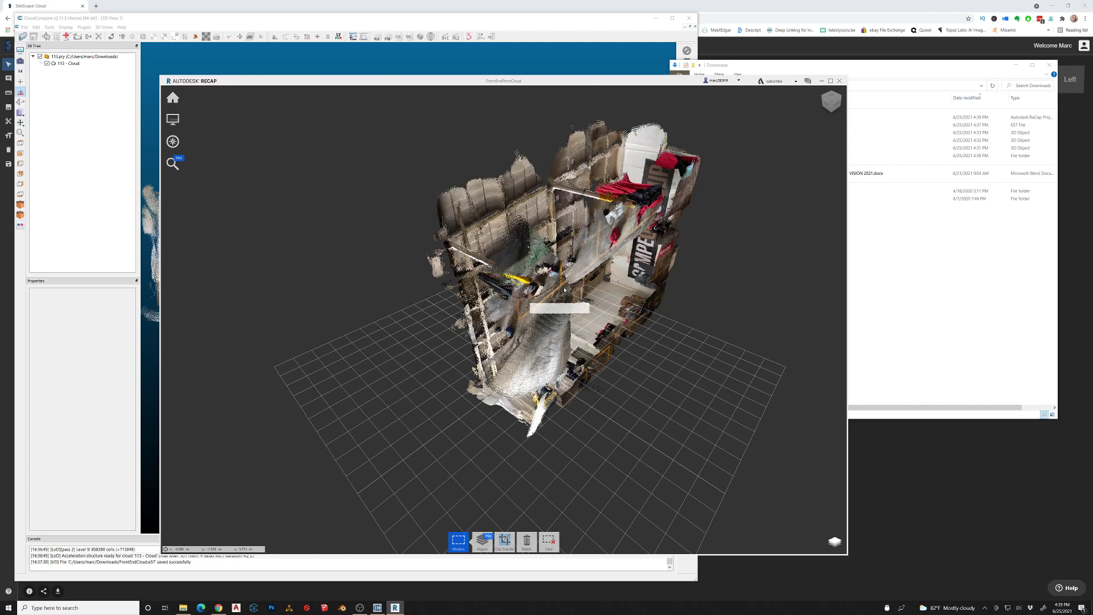
left_click_drag(622, 340, 557, 397)
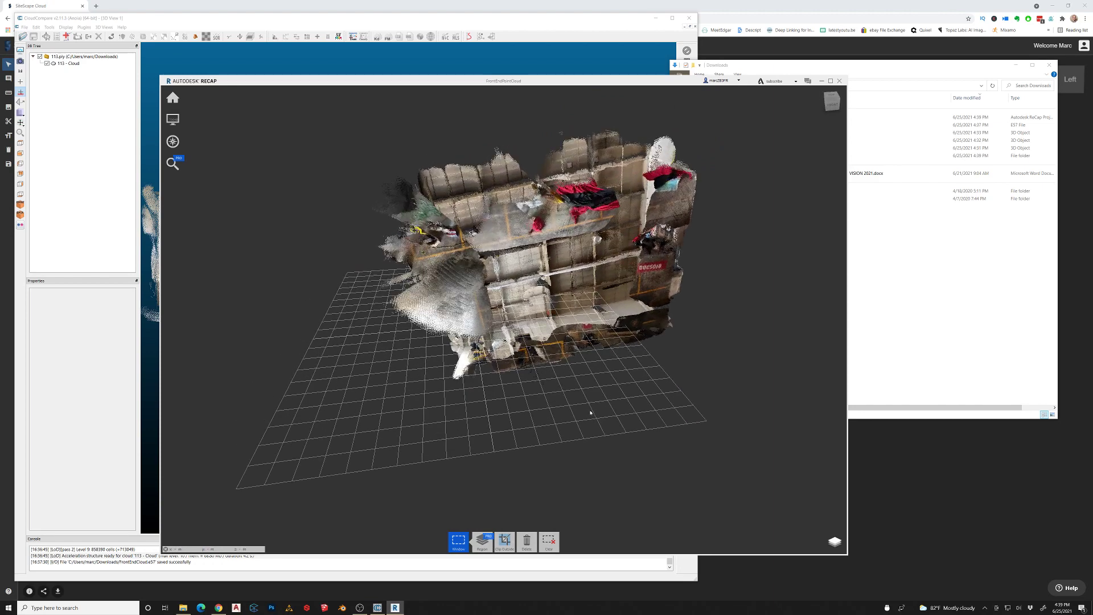
left_click_drag(554, 268, 513, 217)
mouse_move(175, 102)
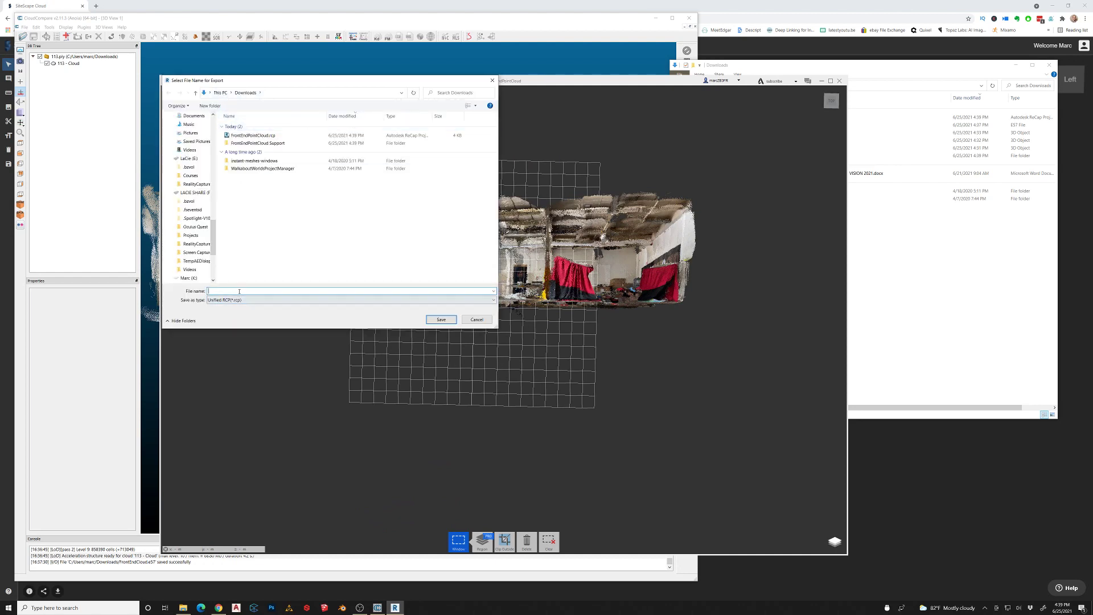
type("FrontEn")
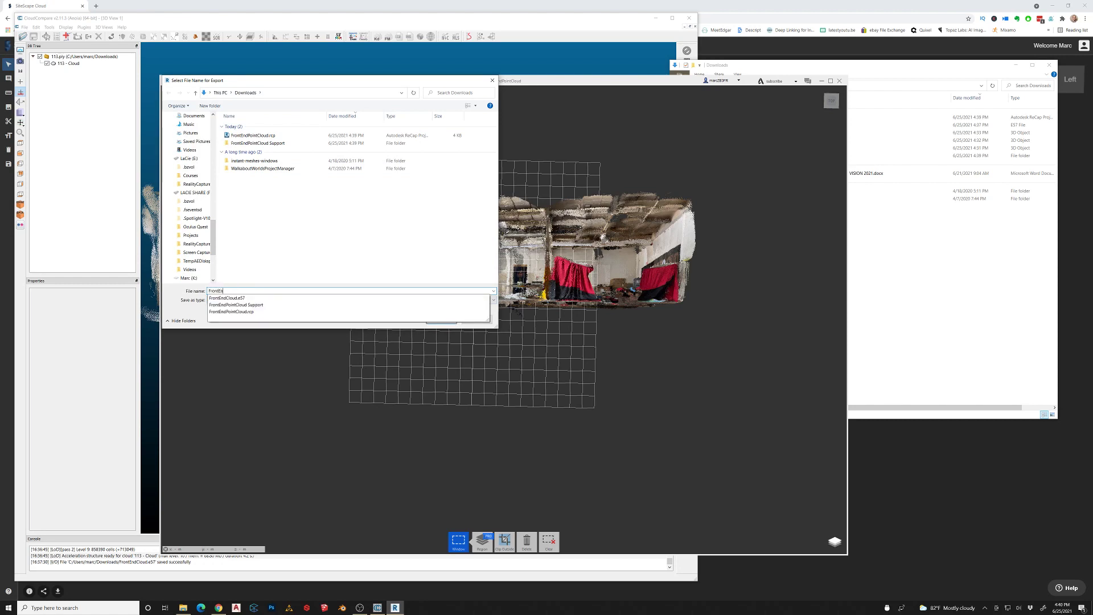
type("dPointCloud")
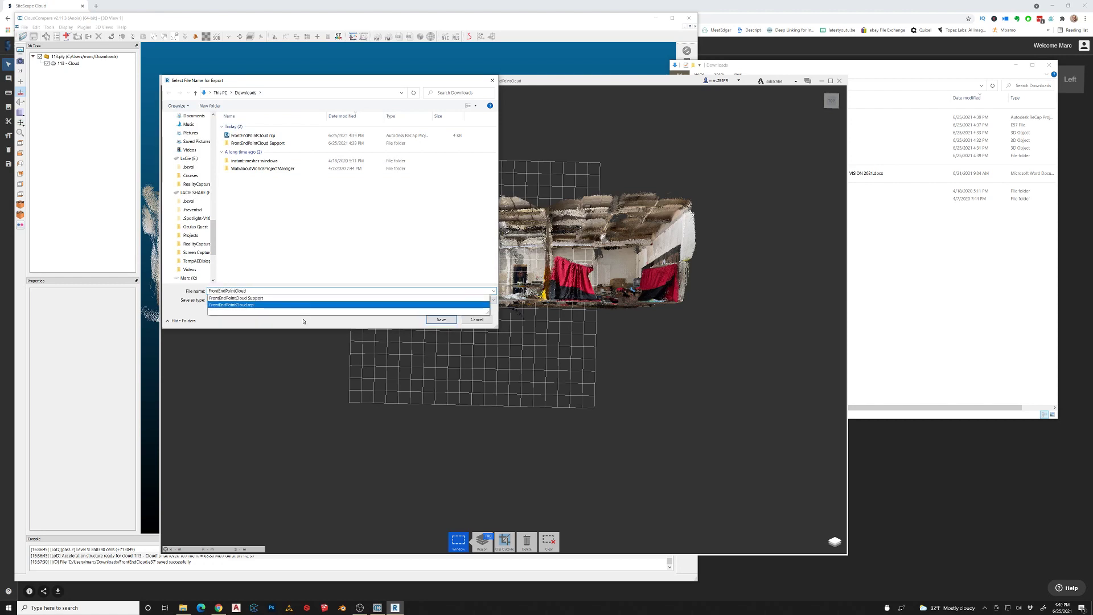
left_click(304, 323)
left_click(445, 322)
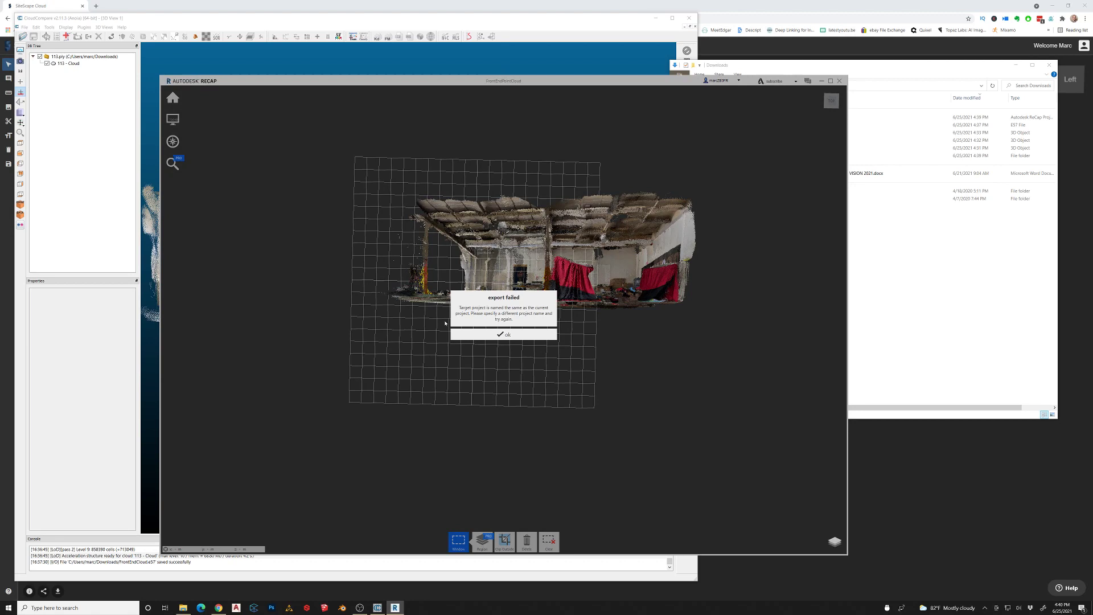
left_click(503, 334)
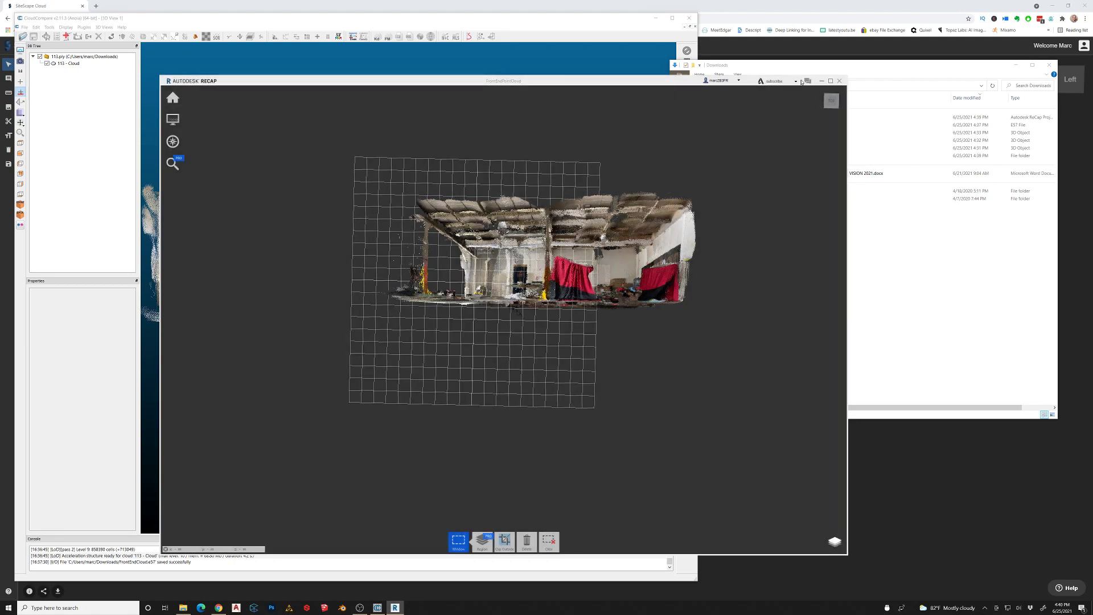
left_click_drag(676, 86, 562, 56)
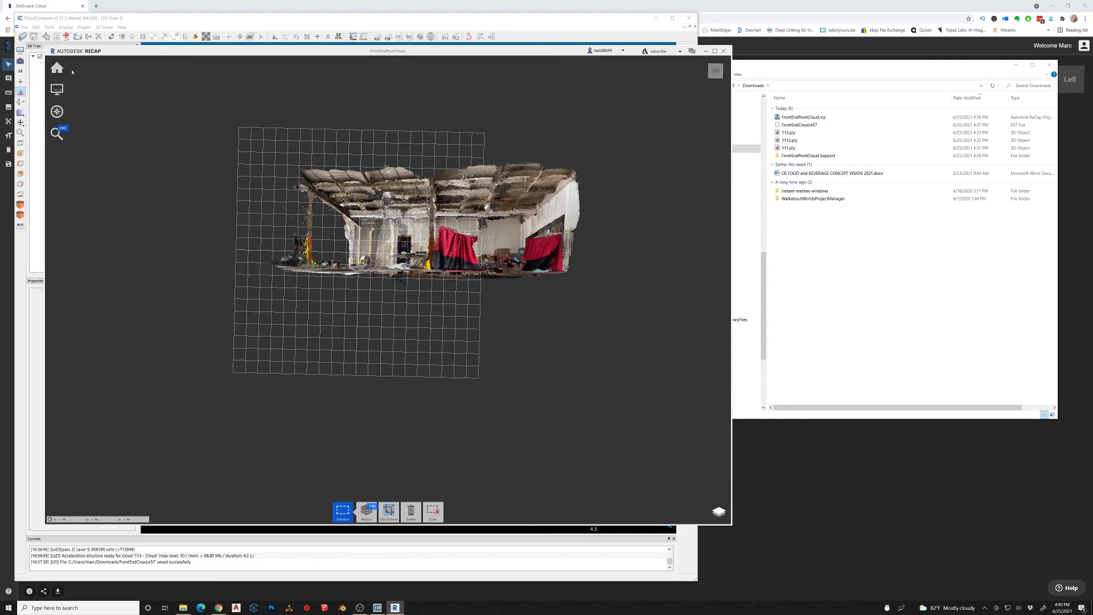
mouse_move(56, 69)
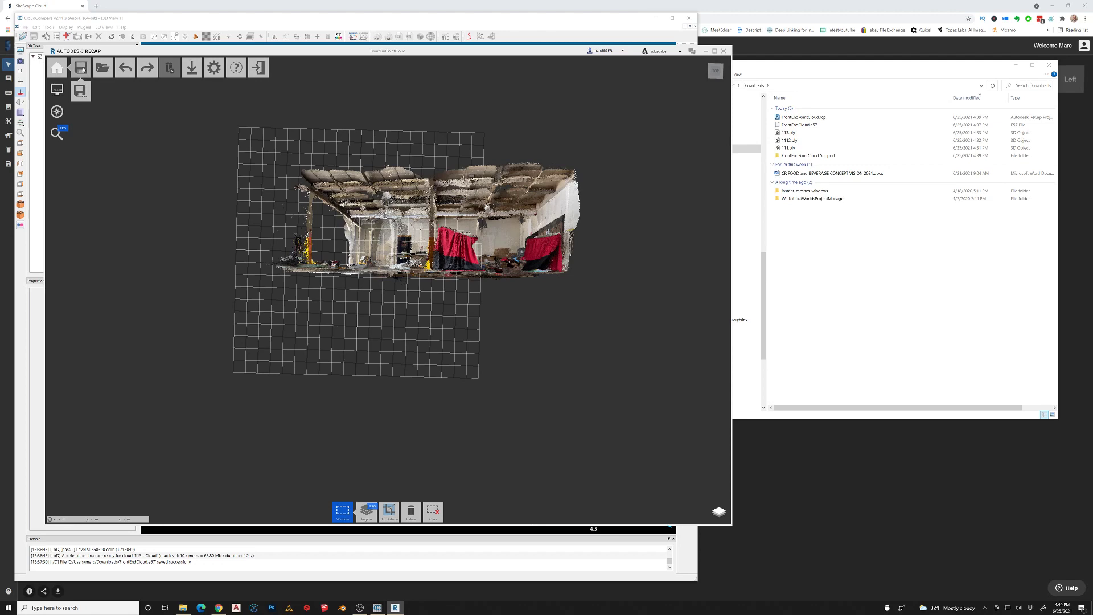
Save the ReCap project and browse LACIE SHARE Projects > 2021 to the 21001 - Beya folder
left_click(83, 69)
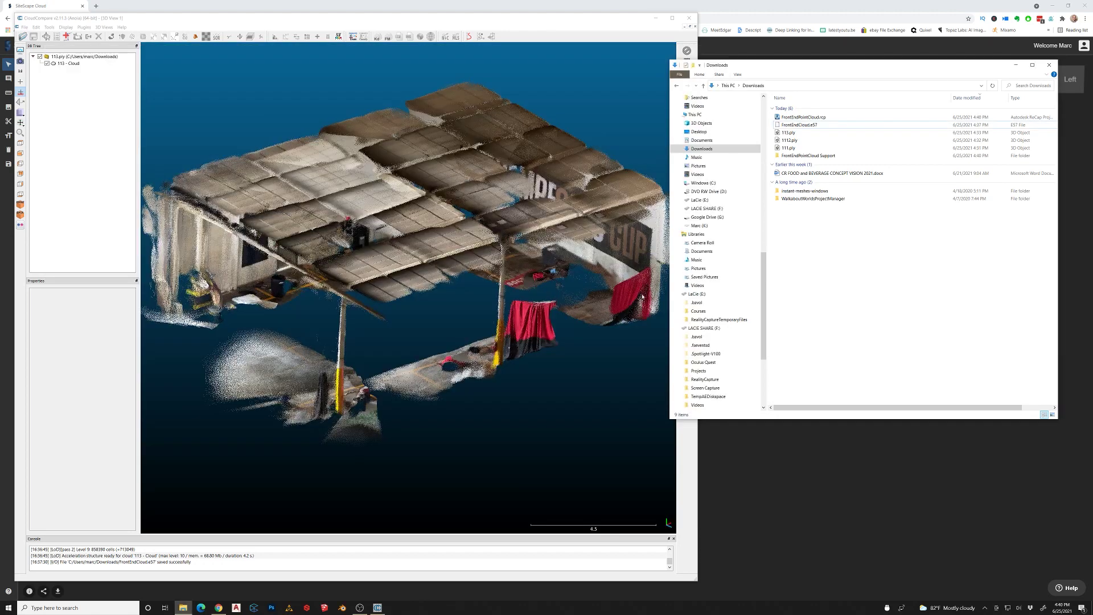
scroll(717, 256, "down", 5)
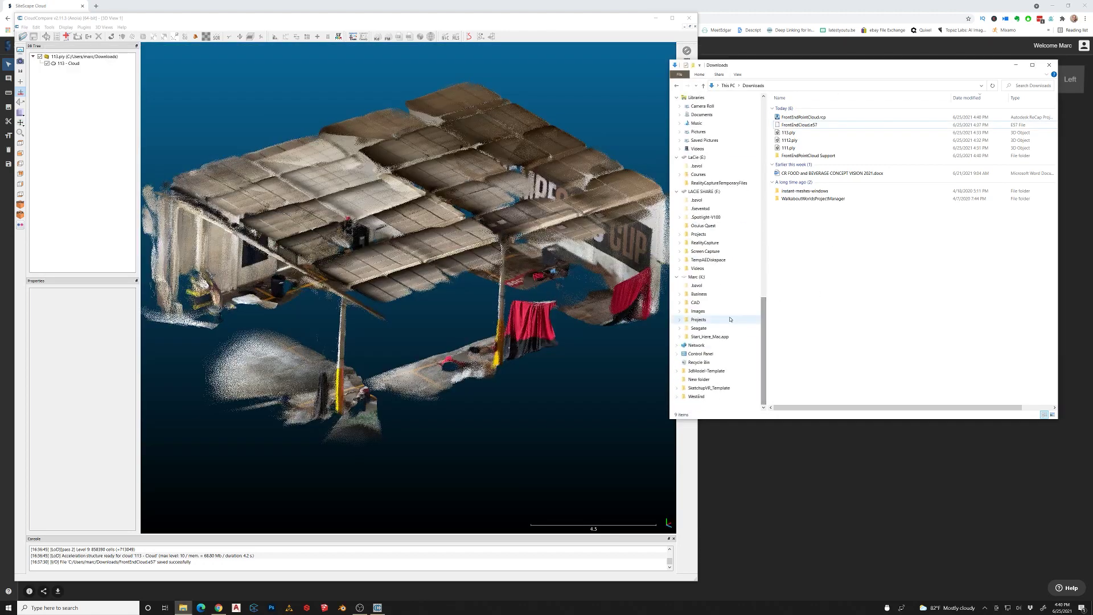
left_click(704, 235)
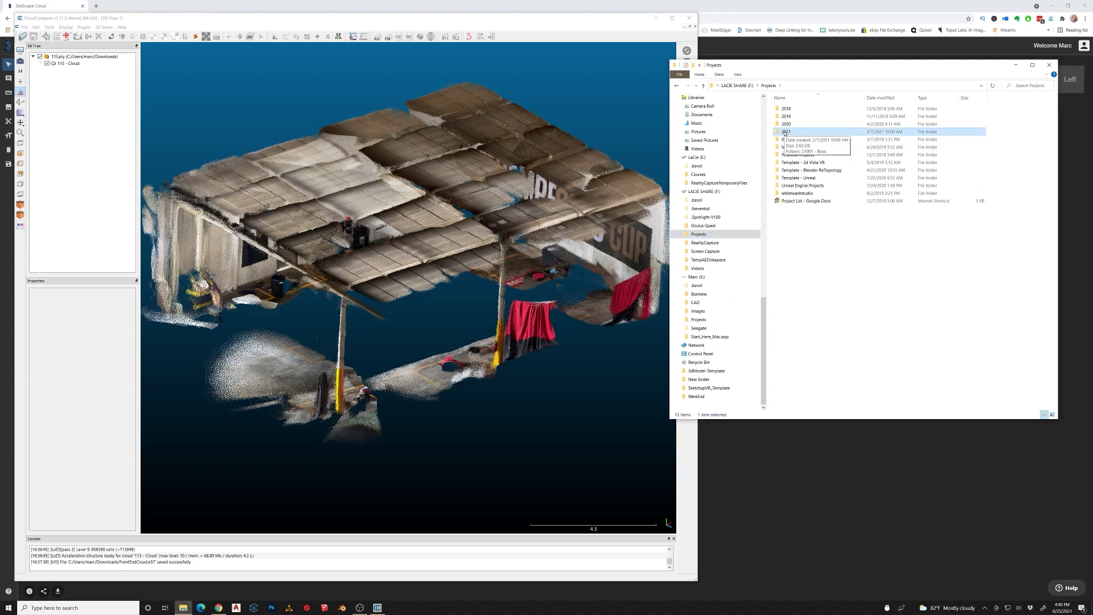
double_click(792, 139)
left_click(786, 113)
double_click(785, 112)
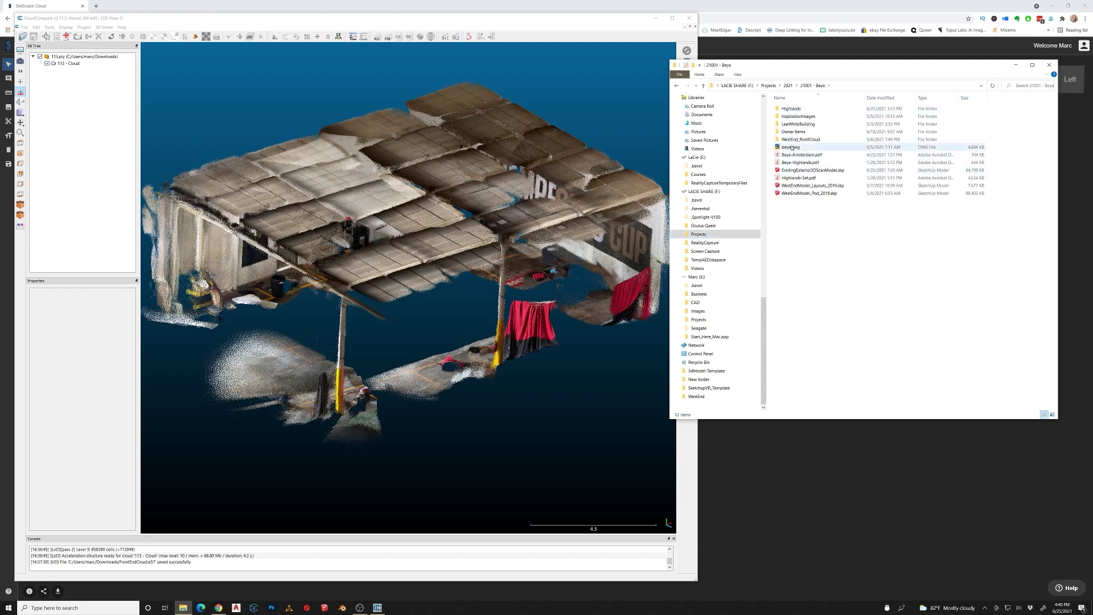
Open WestEnd.dwg from the WestEnd_PointCloud folder in AutoCAD Architecture
double_click(798, 123)
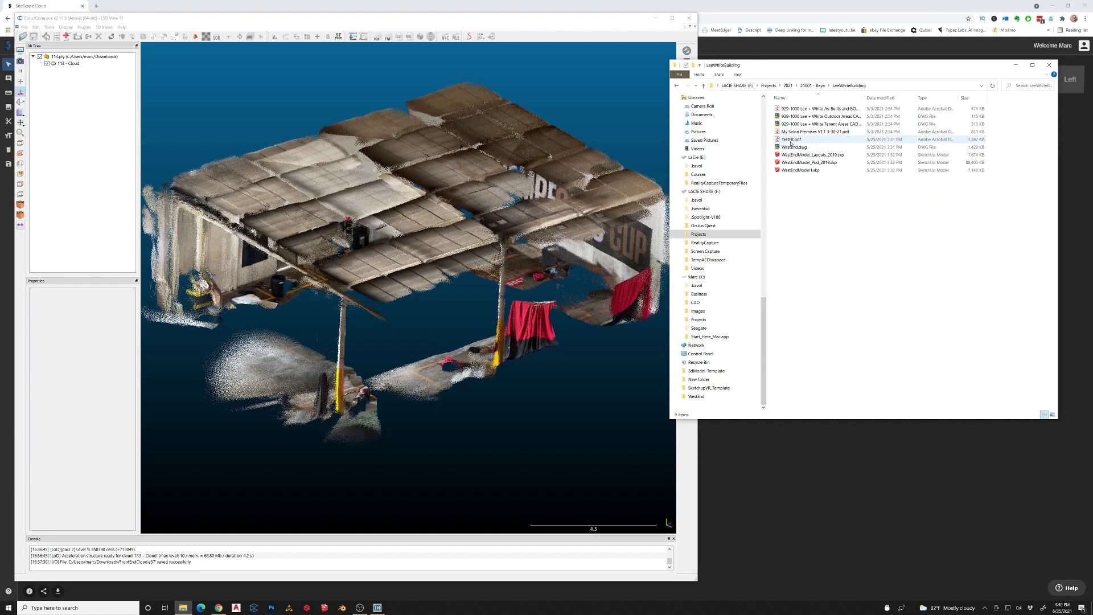
left_click(824, 87)
double_click(794, 140)
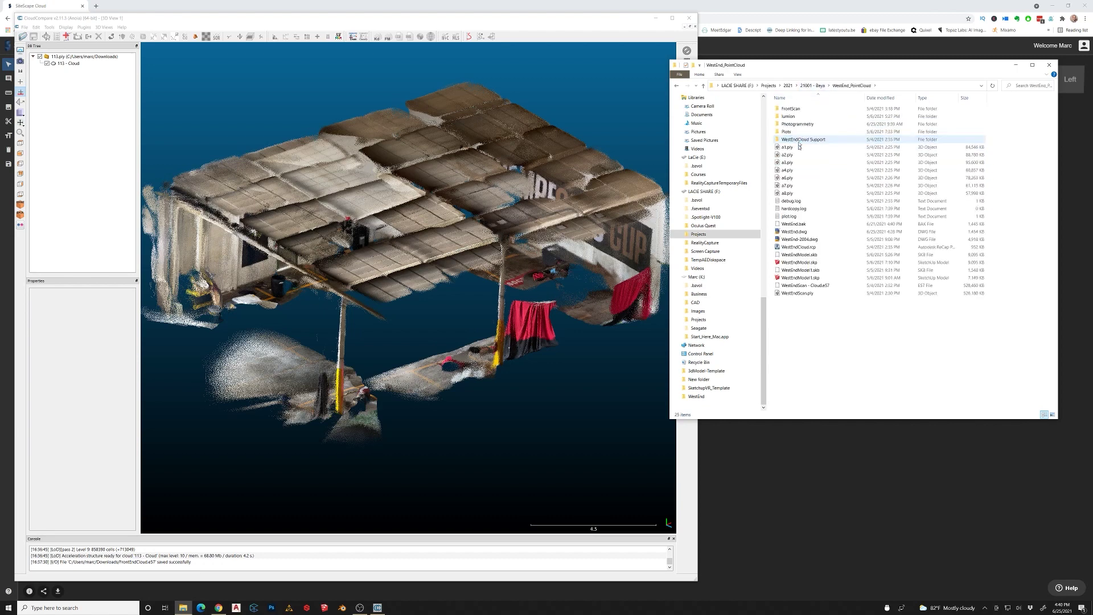
left_click(792, 234)
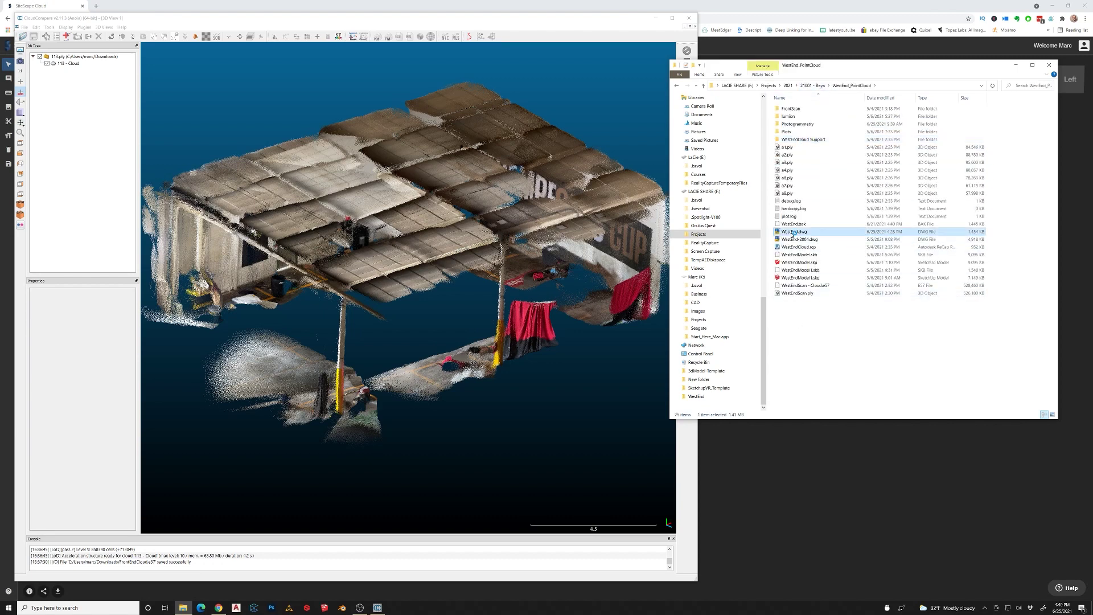
double_click(792, 233)
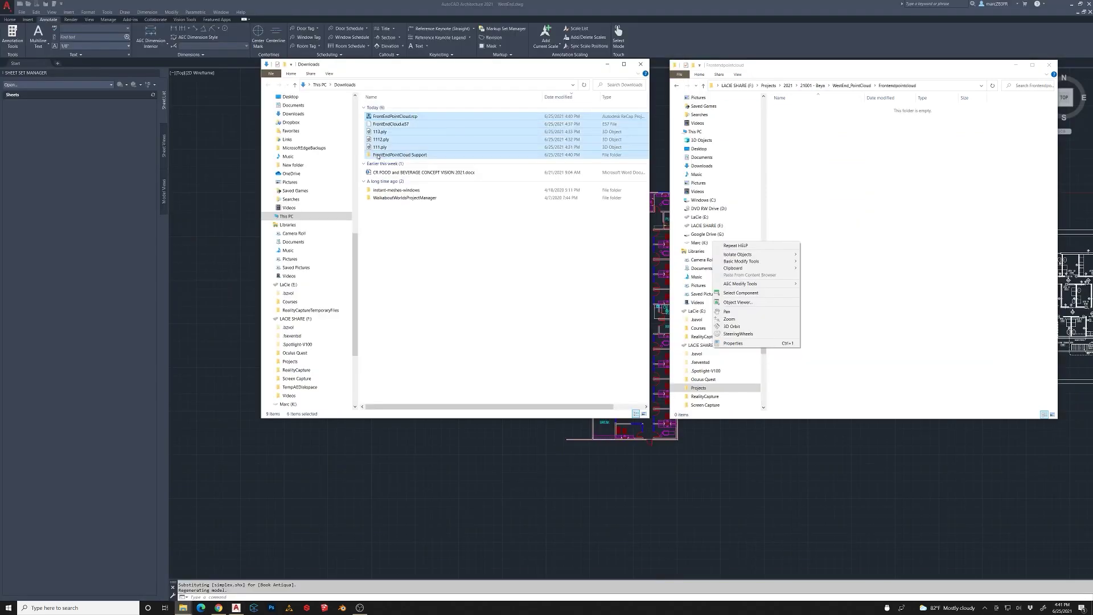
Copy the downloaded scan files into the Frontendpointcloud folder and view the WestEnd floor plan
left_click_drag(378, 156, 896, 159)
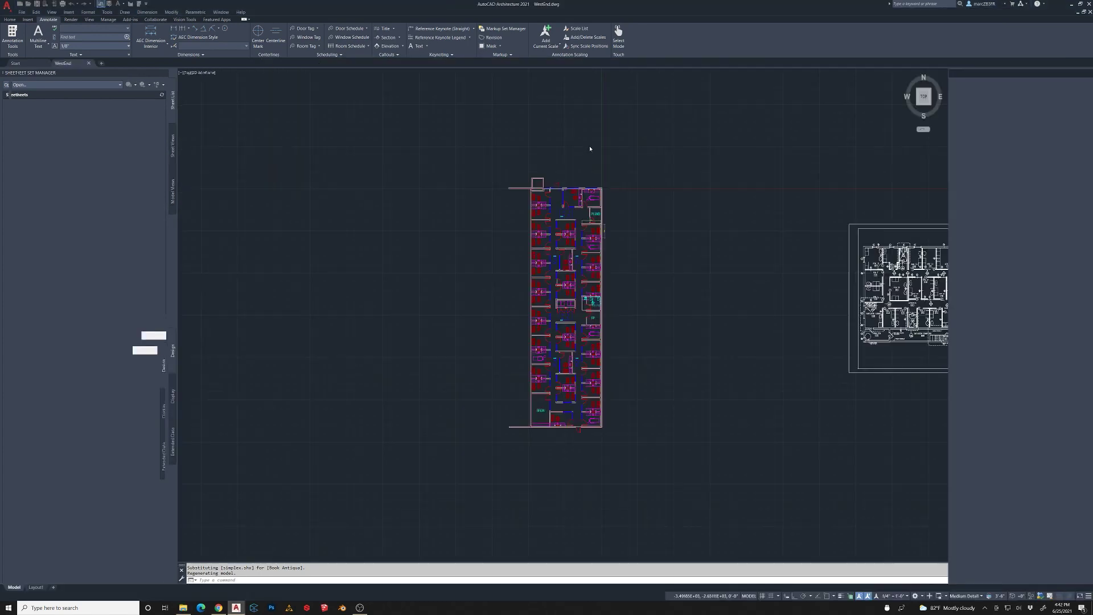
scroll(576, 161, "up", 3)
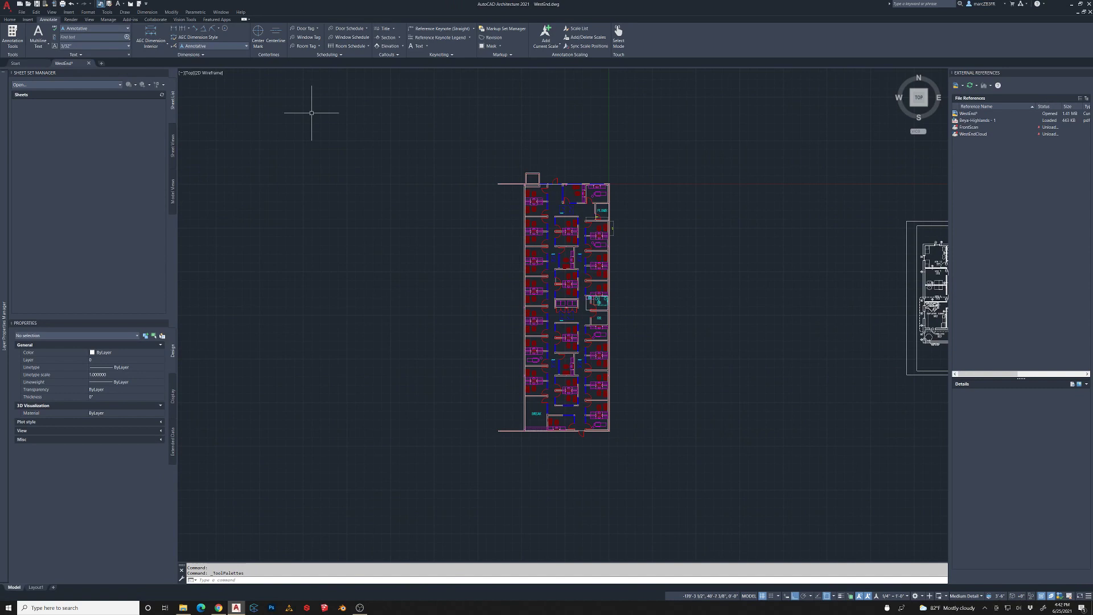
left_click(108, 20)
Find and start the attach point cloud command from the Insert ribbon
left_click(131, 19)
left_click(154, 20)
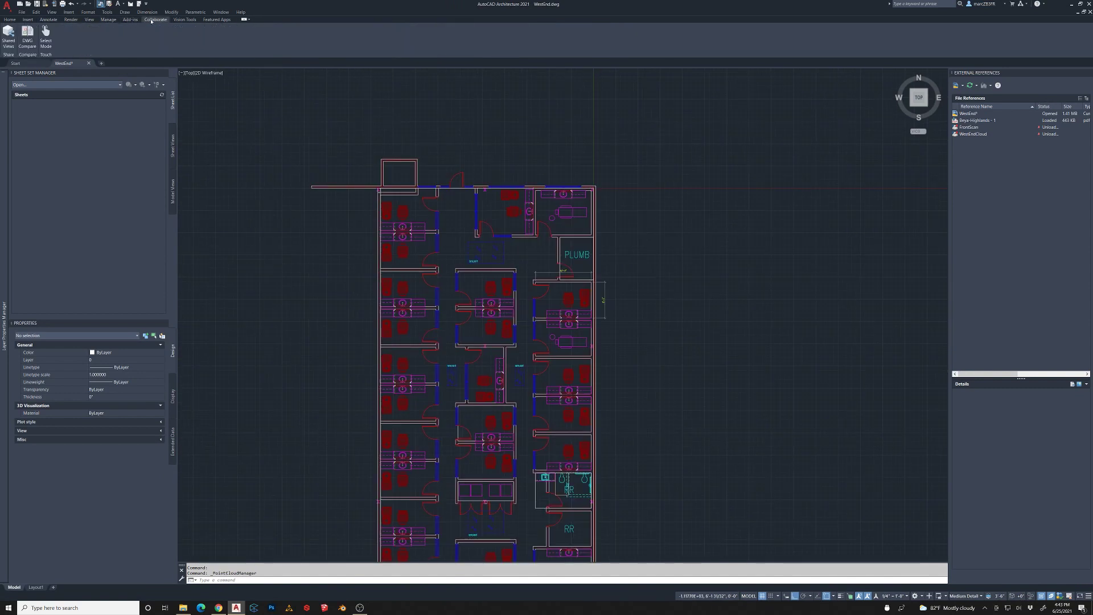
left_click(217, 19)
left_click(68, 12)
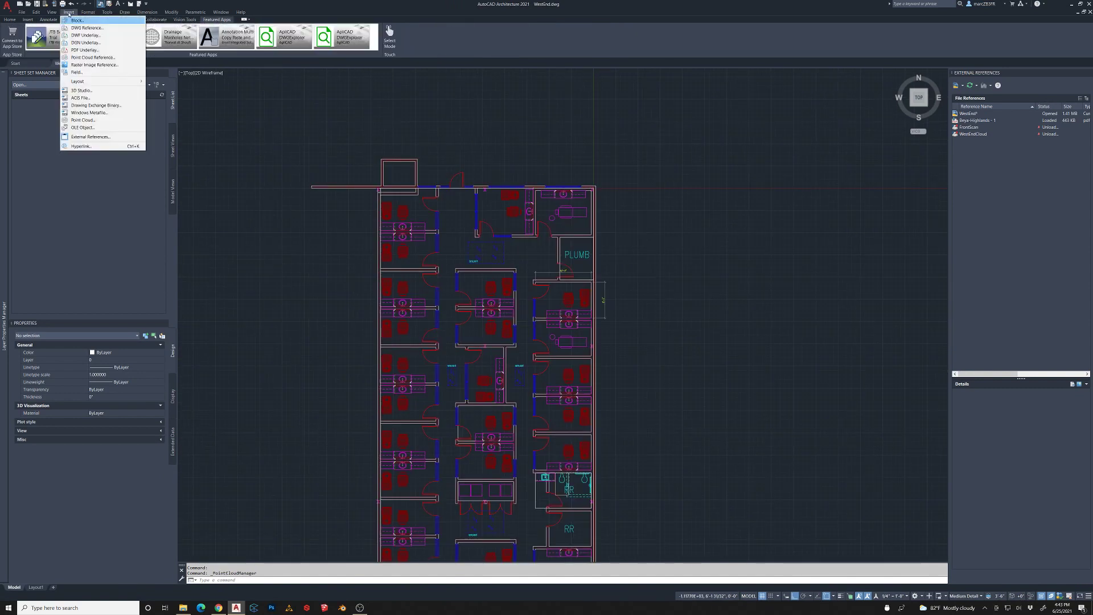
left_click(74, 58)
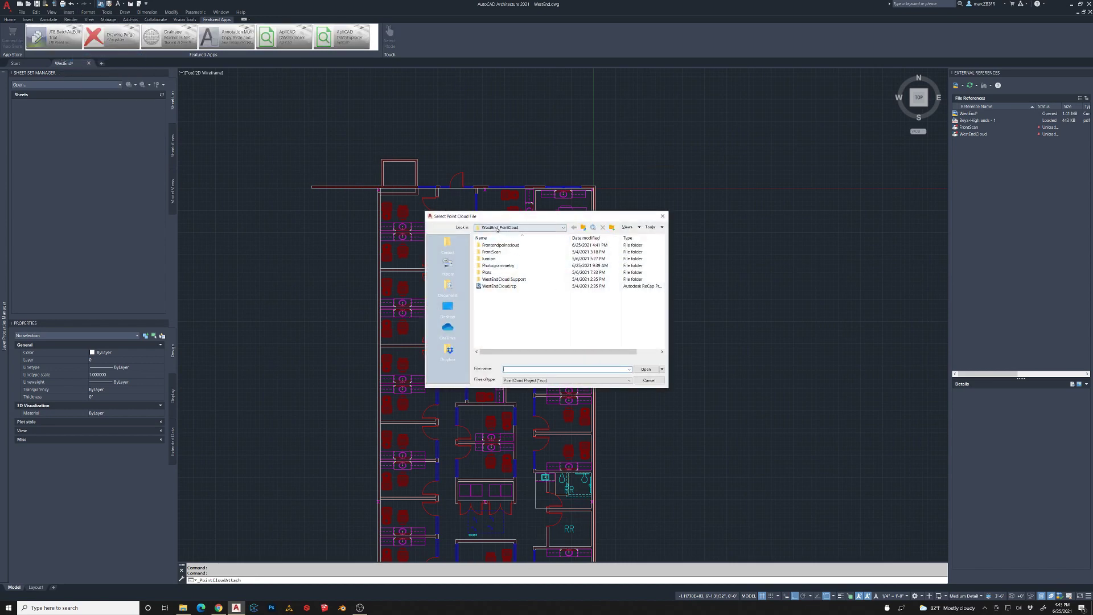
Choose FrontEndPointCloud.rcp in the Frontendpointcloud folder and accept the Attach Point Cloud settings
left_click(497, 228)
left_click(512, 275)
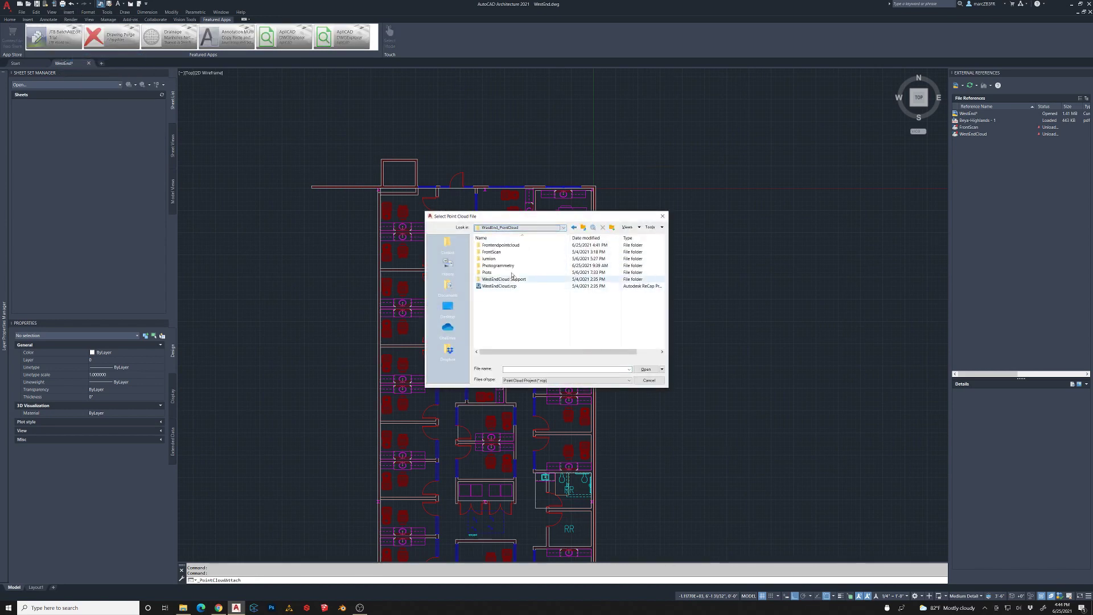
double_click(501, 245)
left_click(497, 253)
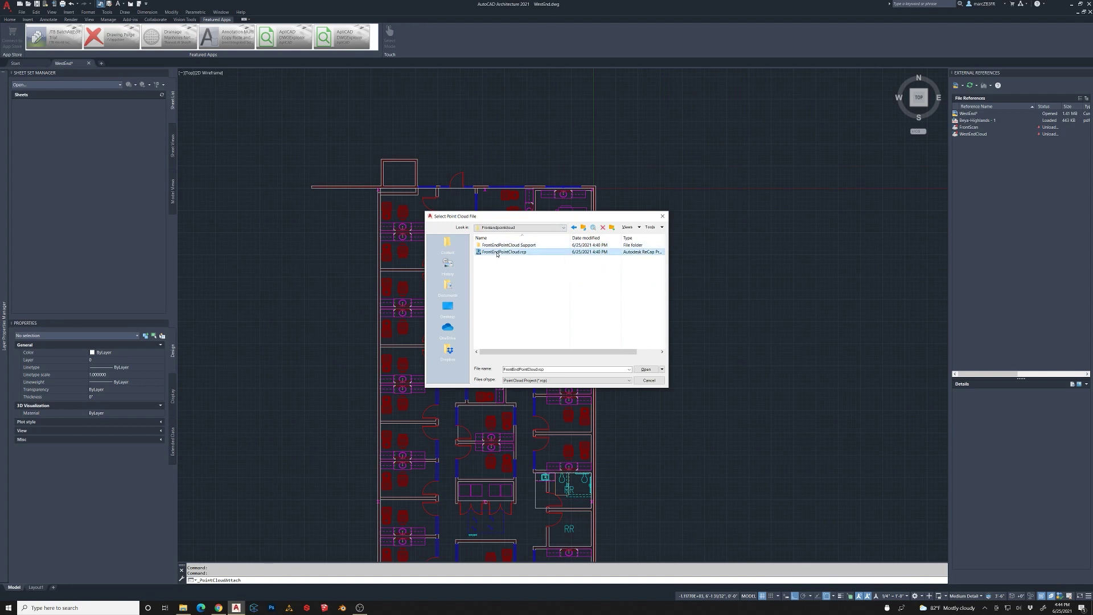
left_click(646, 369)
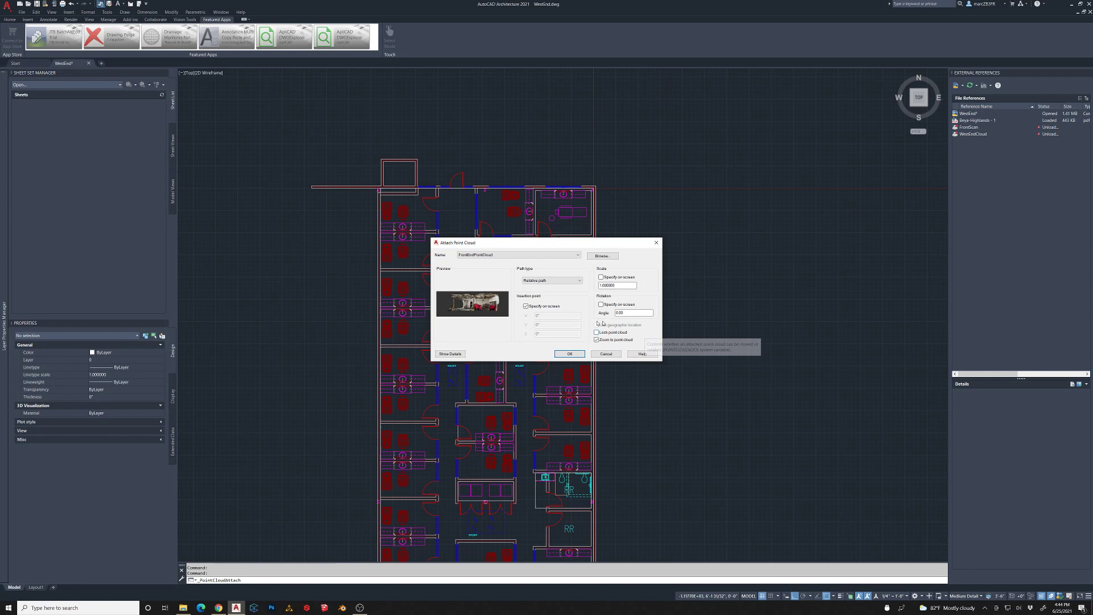
left_click(570, 355)
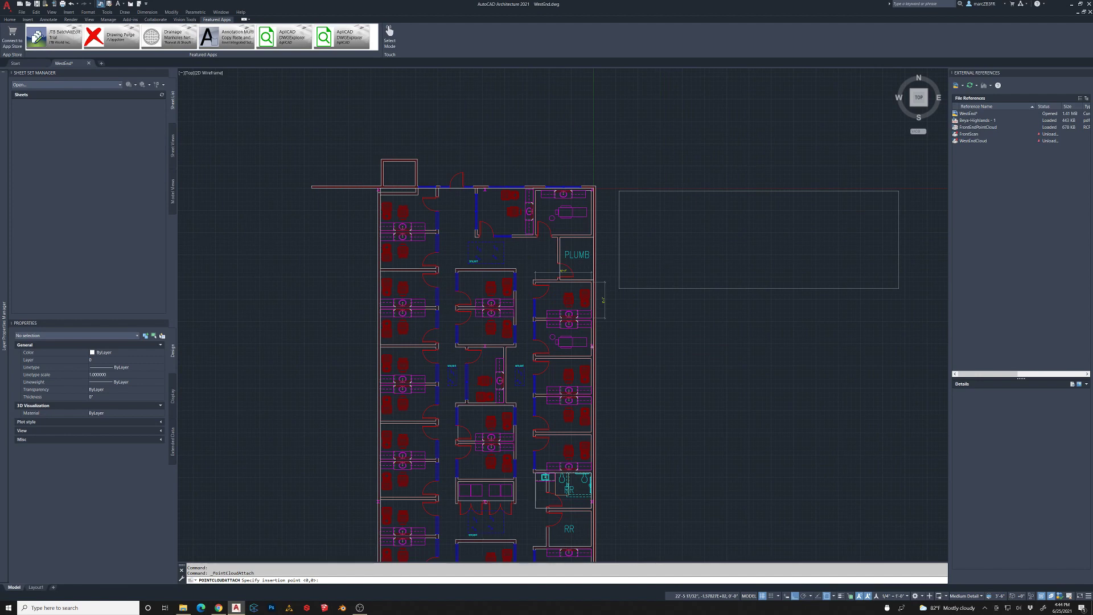
Accept the FrontEndPointCloud insertion point and view it beside the floor plan in SW Isometric
key("Return")
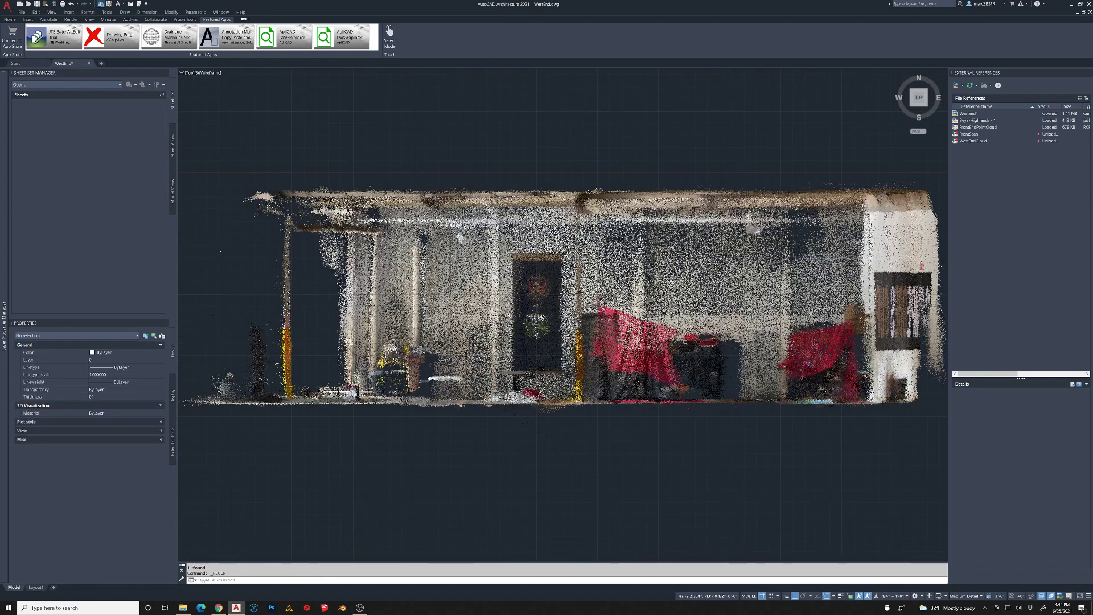
scroll(686, 341, "down", 1)
scroll(687, 341, "down", 1)
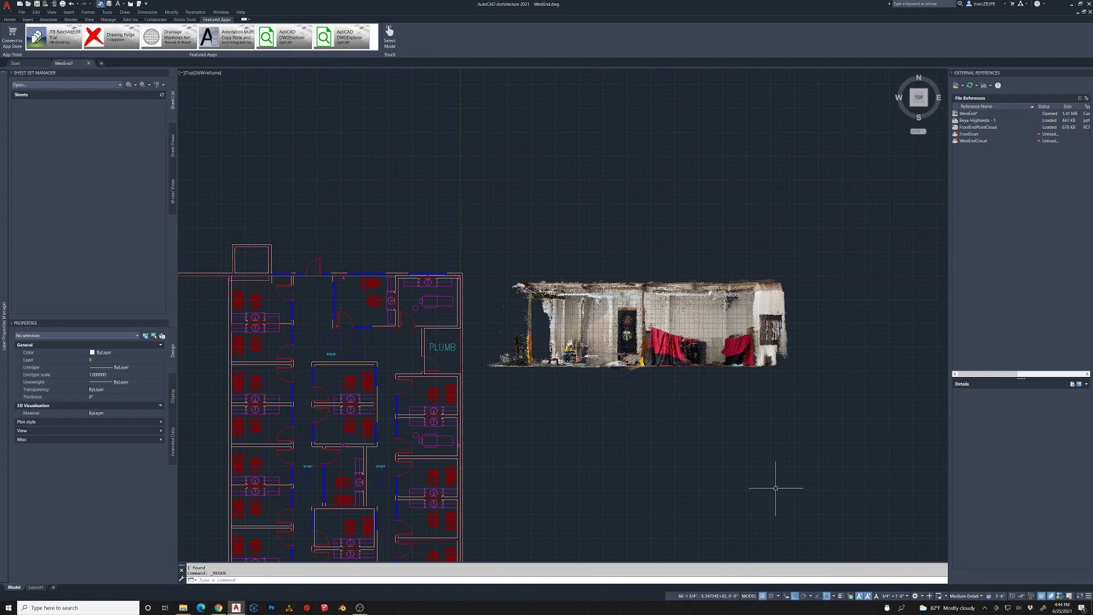
left_click(913, 107)
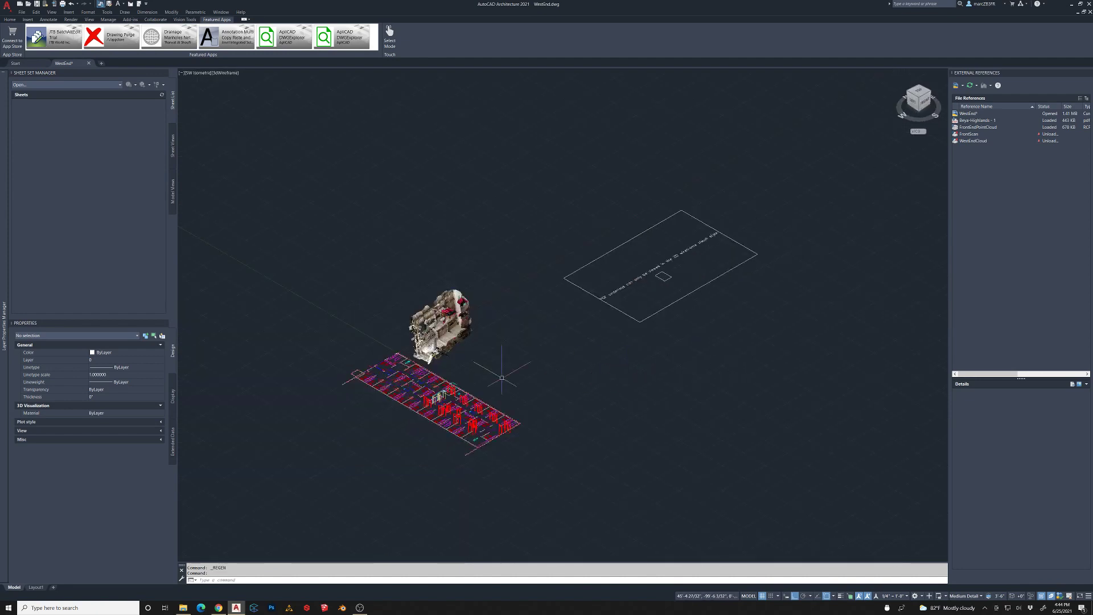
scroll(428, 365, "up", 4)
scroll(428, 365, "up", 2)
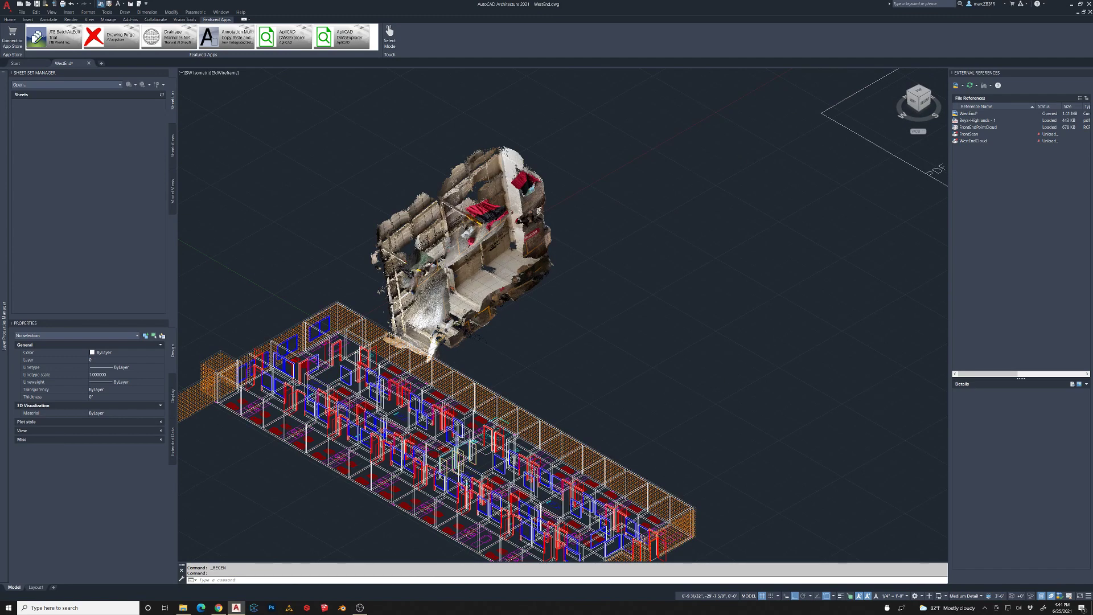
scroll(432, 348, "up", 2)
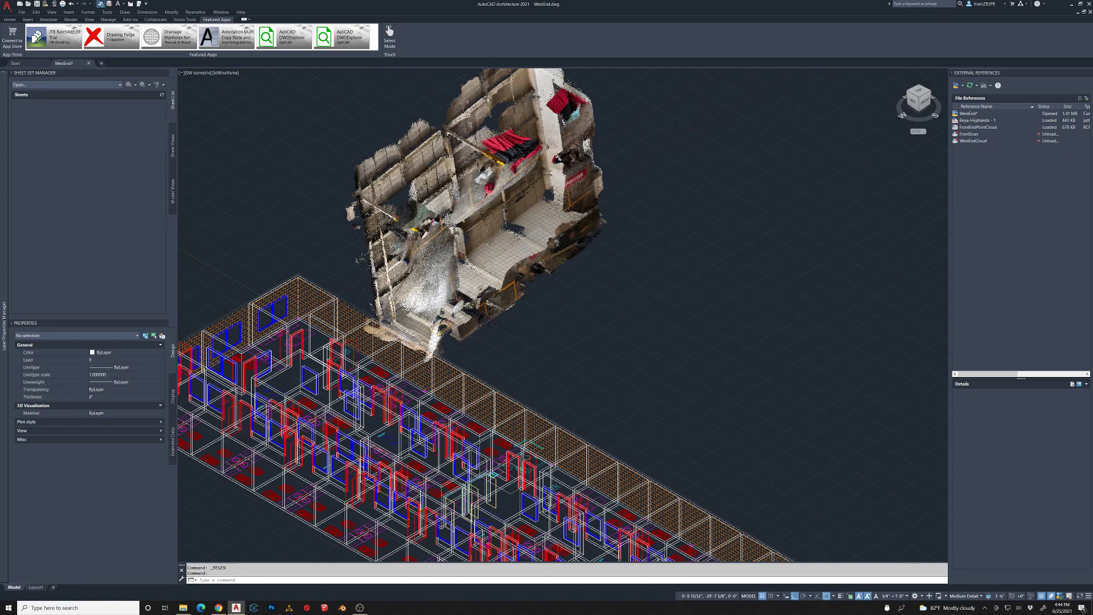
With ROTATE3D, turn the point cloud -90° about the X axis, then a further 180°
left_click(496, 247)
type("rotate3d")
key("Return")
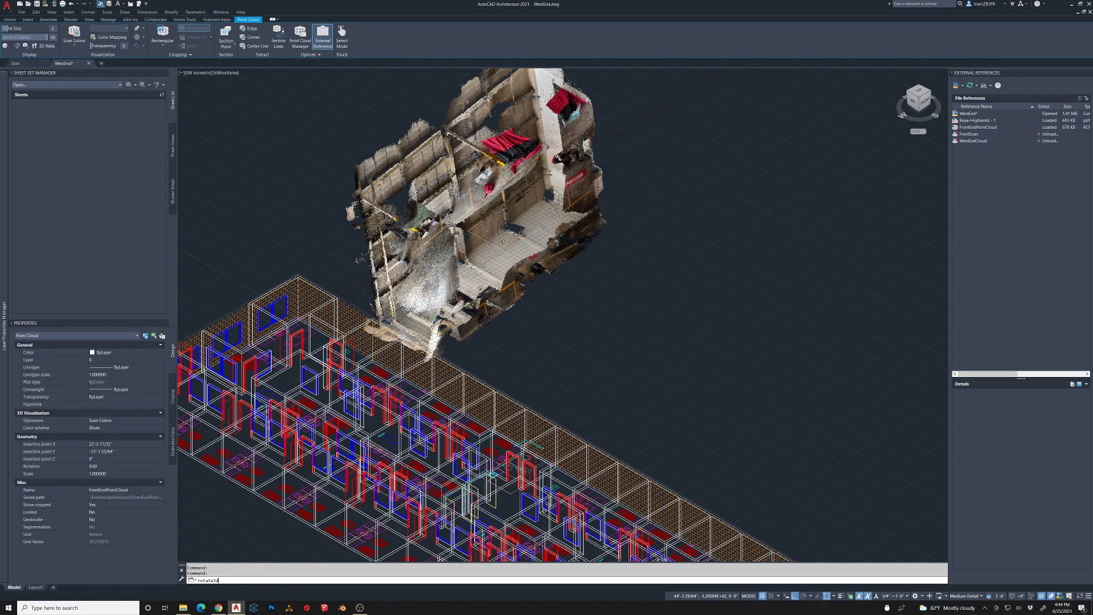
type("x")
key("Return")
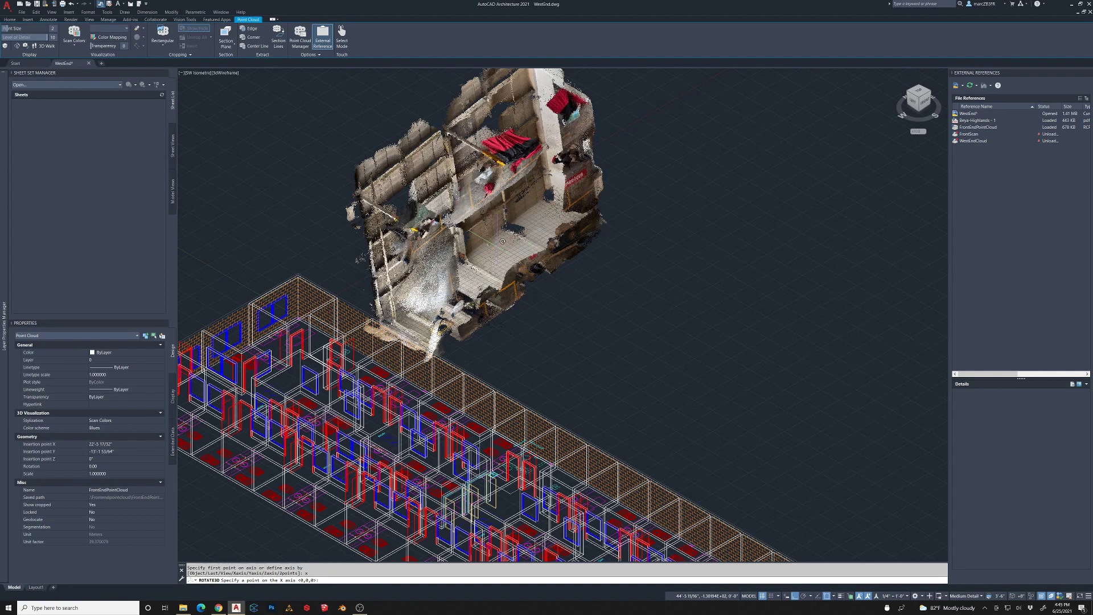
left_click(576, 286)
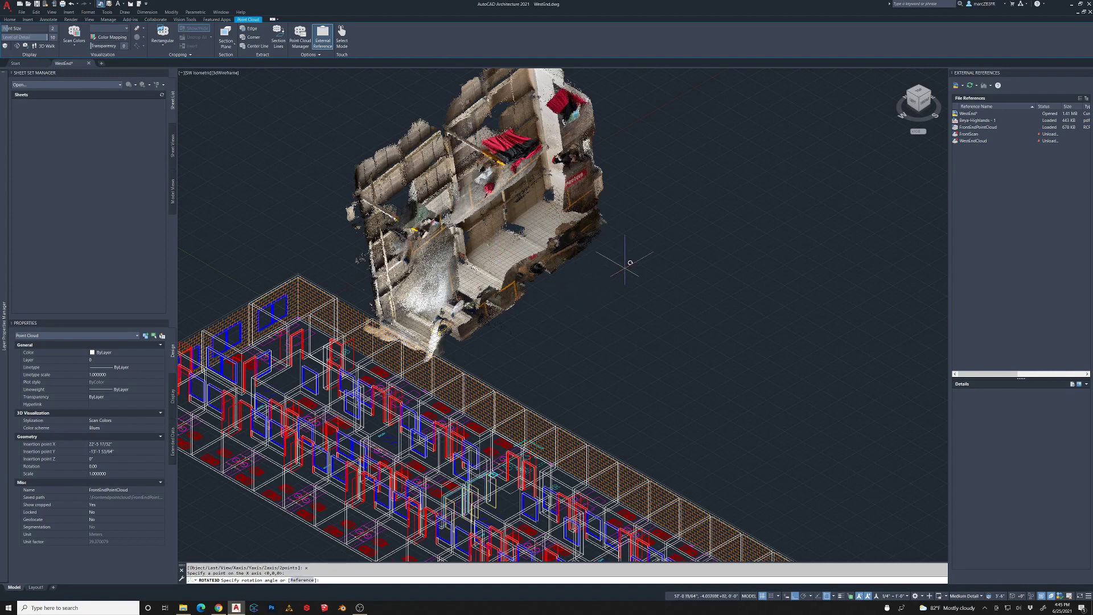
type("-90")
key("Return")
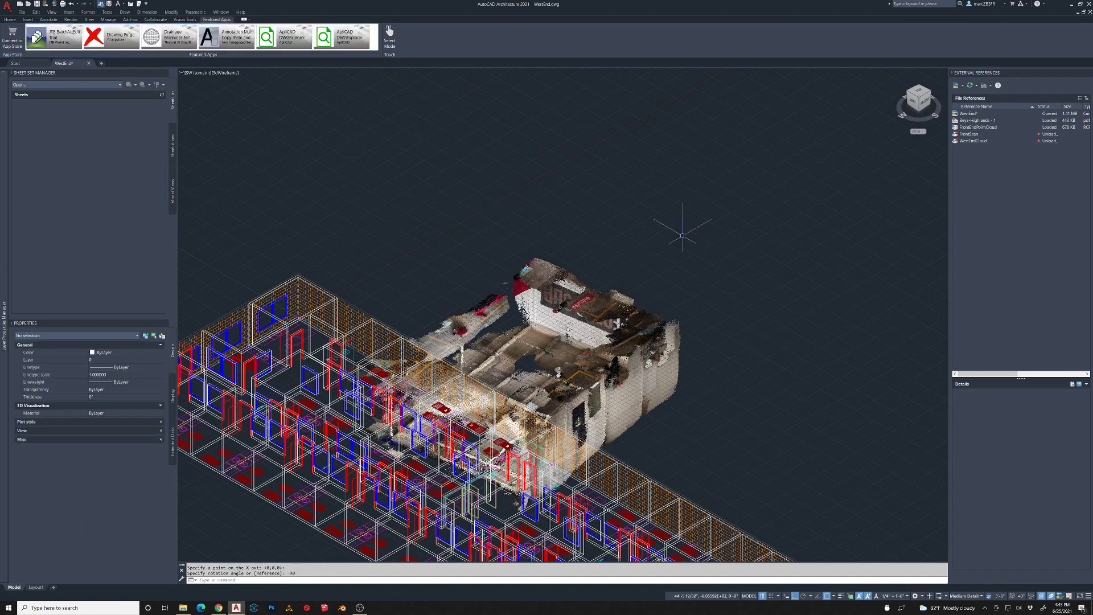
middle_click_drag(716, 346, 696, 277, "shift")
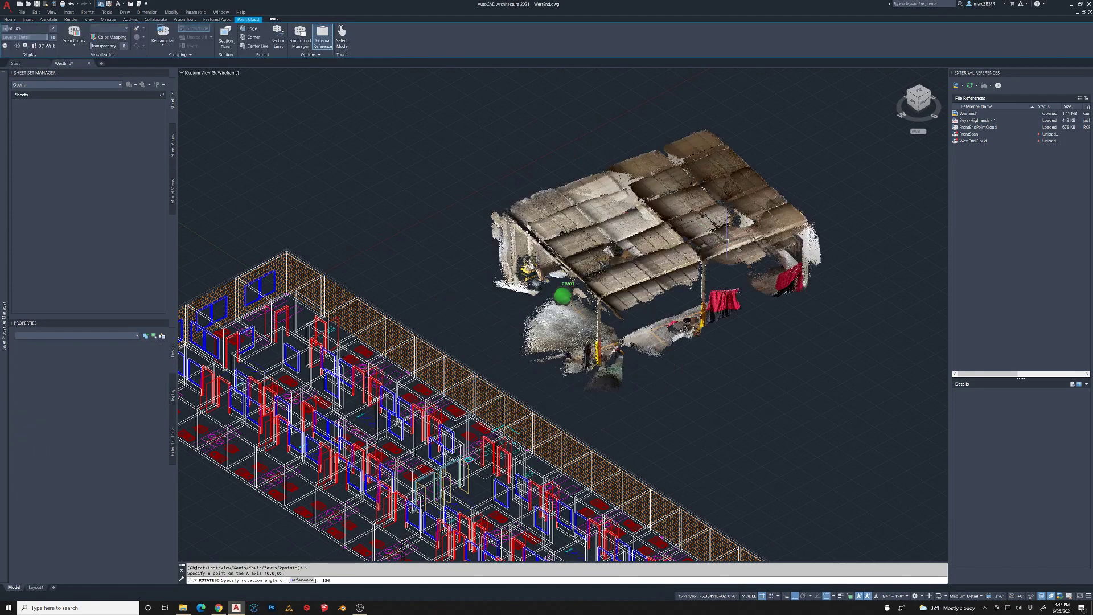
key("Return")
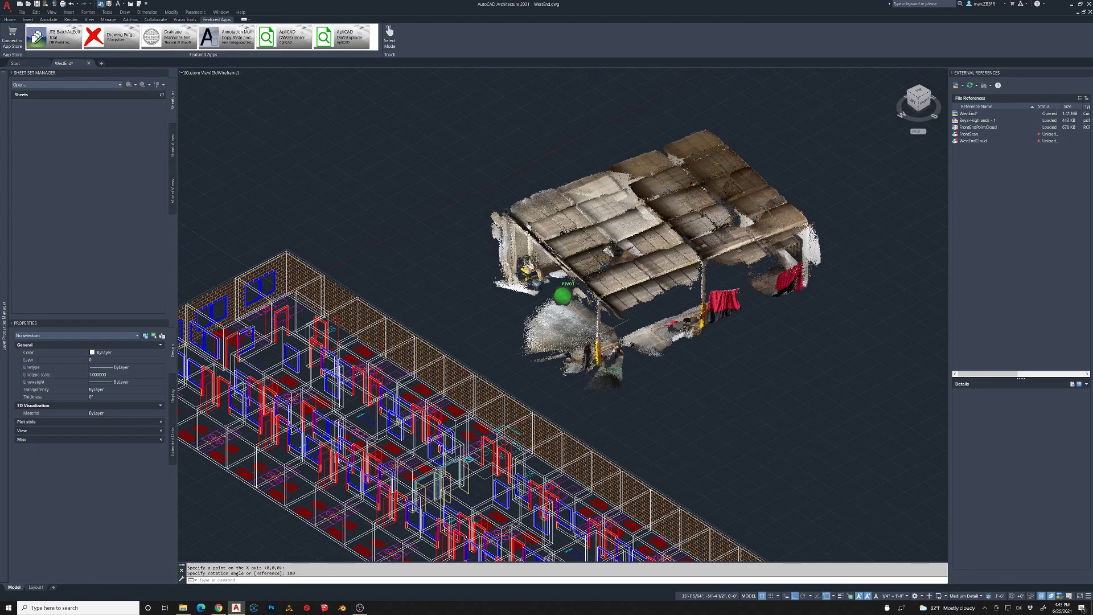
Inspect the point cloud from the top view, then bring up the Section Plane direction choices
left_click(918, 92)
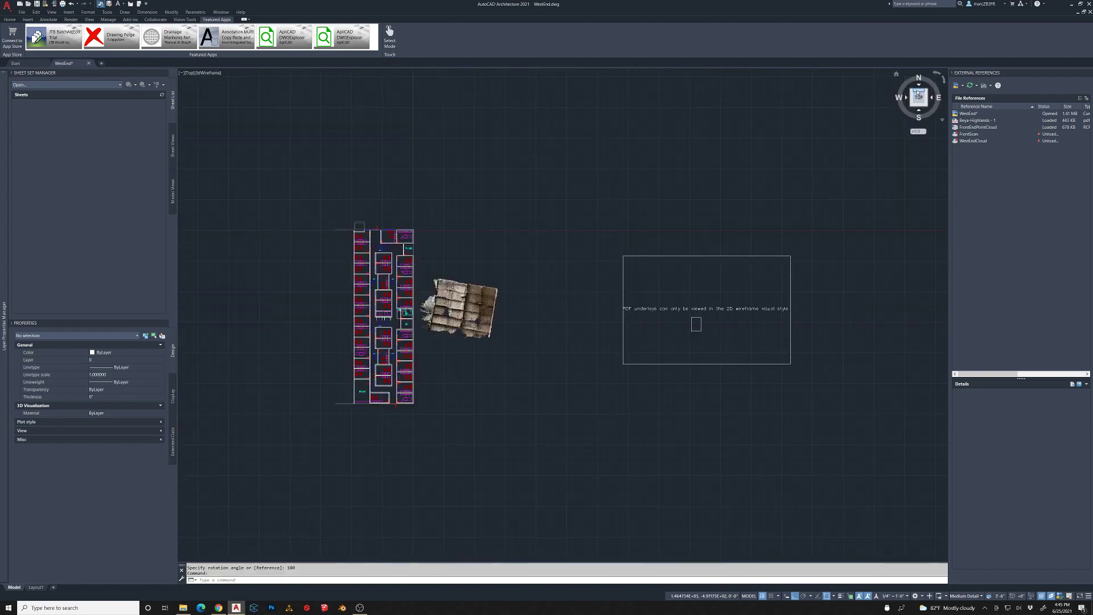
scroll(452, 267, "up", 5)
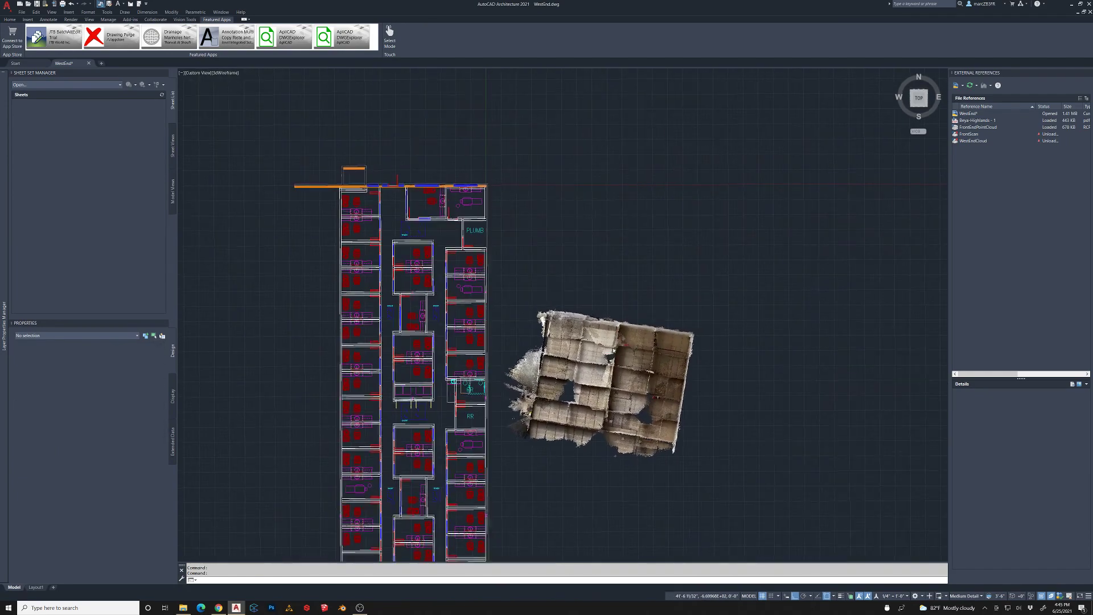
middle_click_drag(561, 310, 607, 283, "shift")
scroll(598, 275, "down", 2)
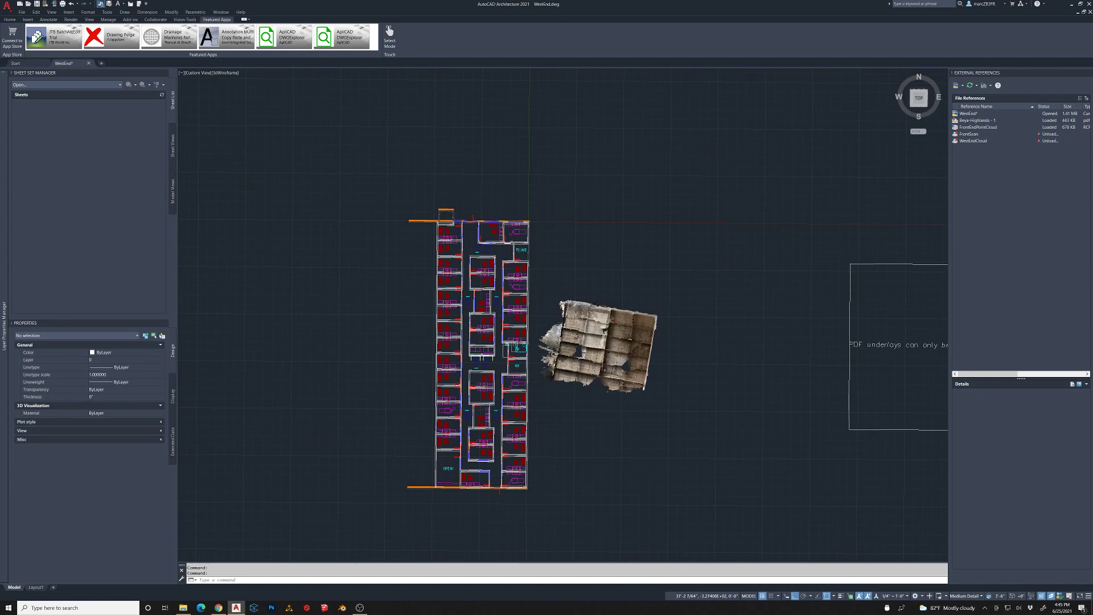
left_click(919, 100)
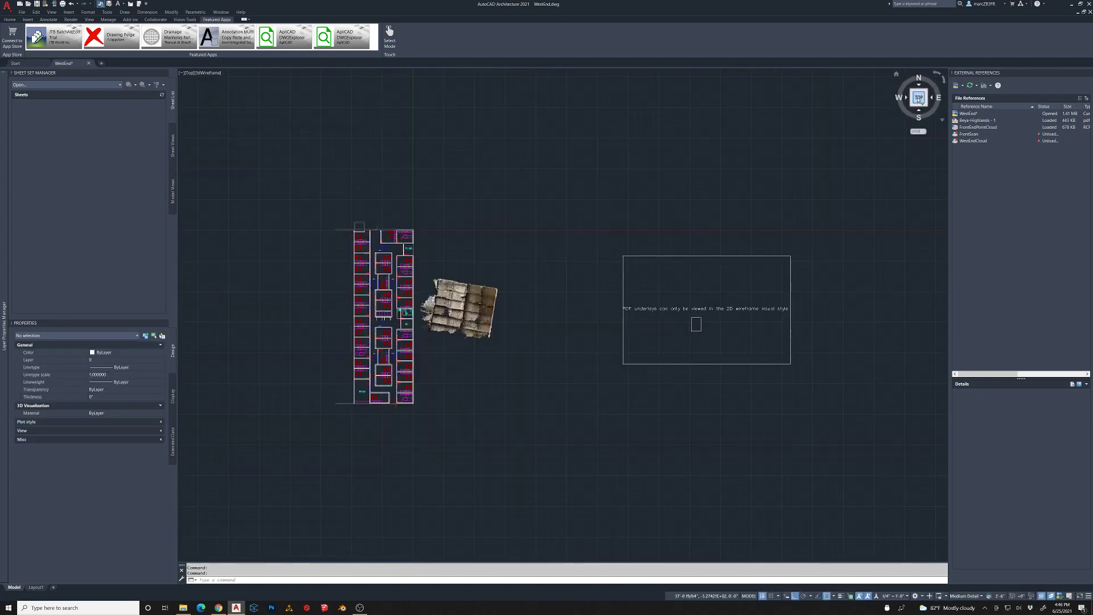
scroll(453, 291, "up", 4)
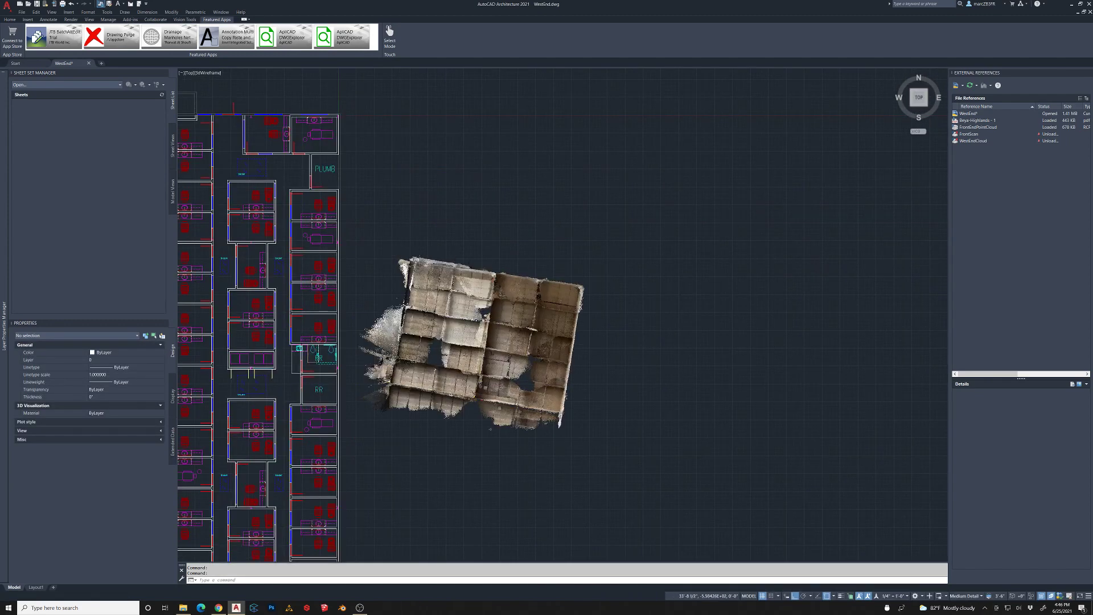
middle_click_drag(460, 281, 486, 305)
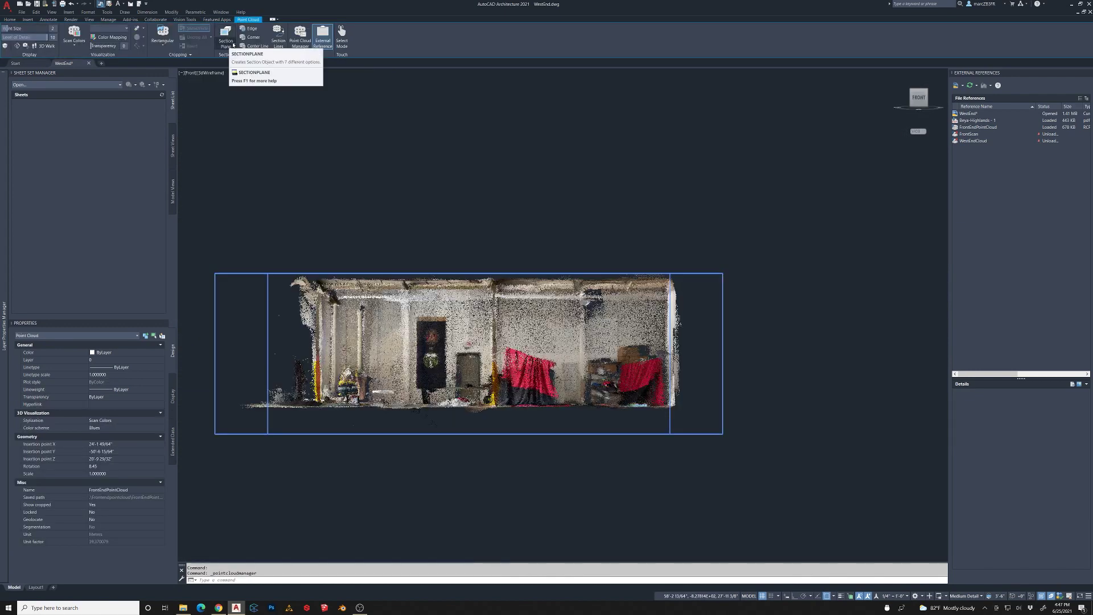
left_click(233, 44)
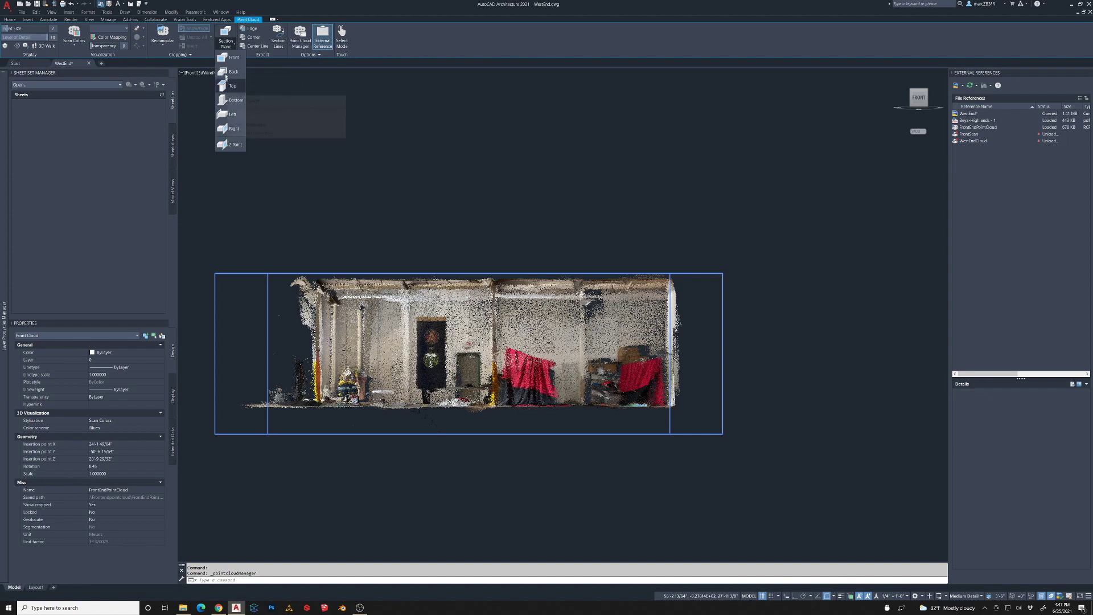
Cut the point cloud with a Top section plane and view its lower walls from above
left_click(223, 86)
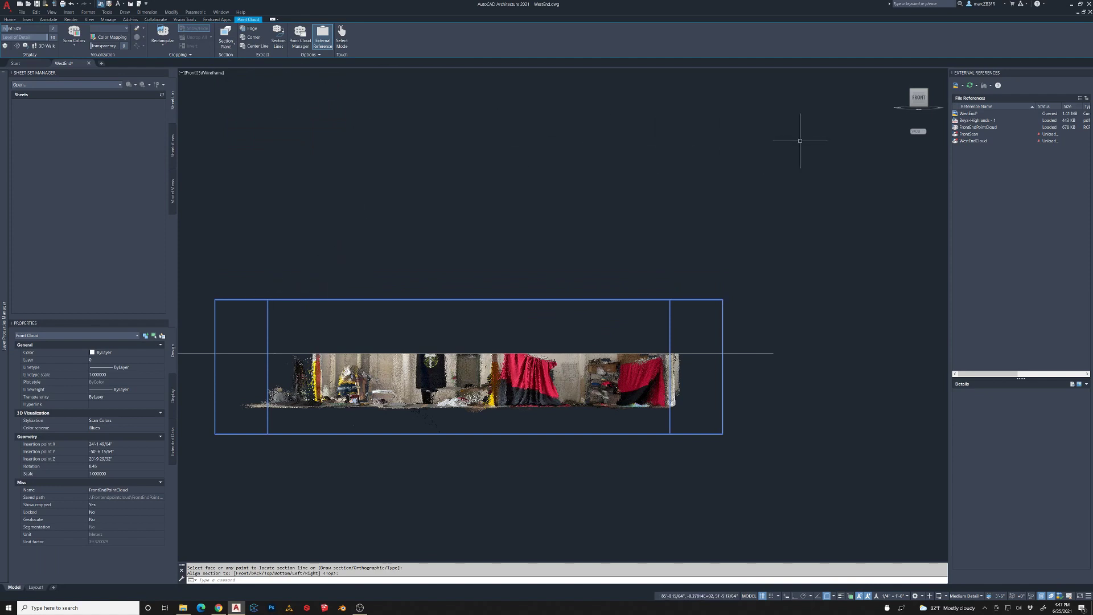
left_click(919, 86)
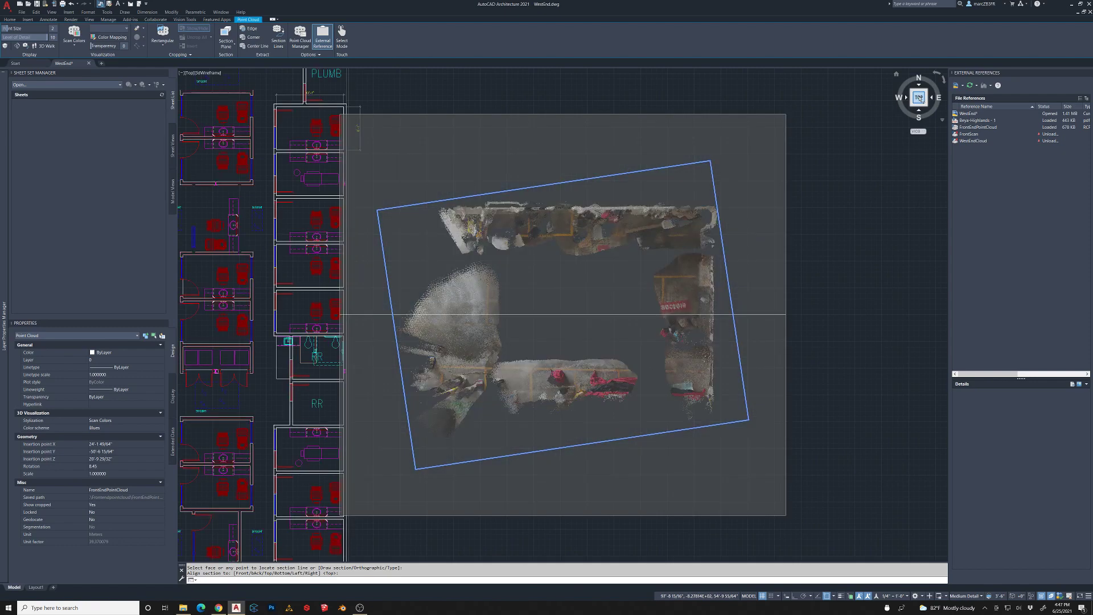
key("Escape")
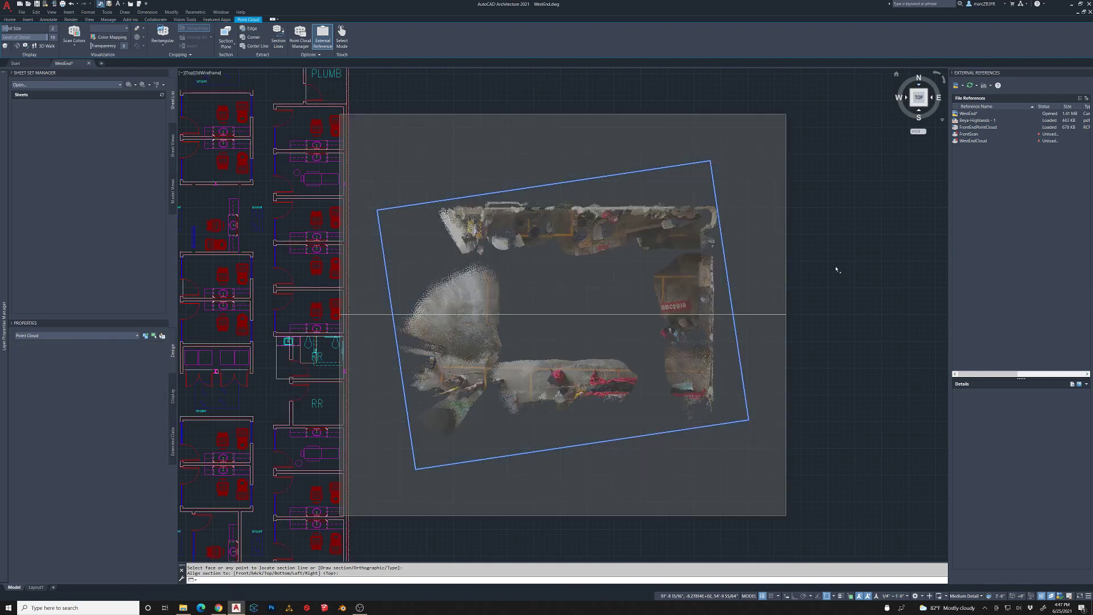
left_click(705, 237)
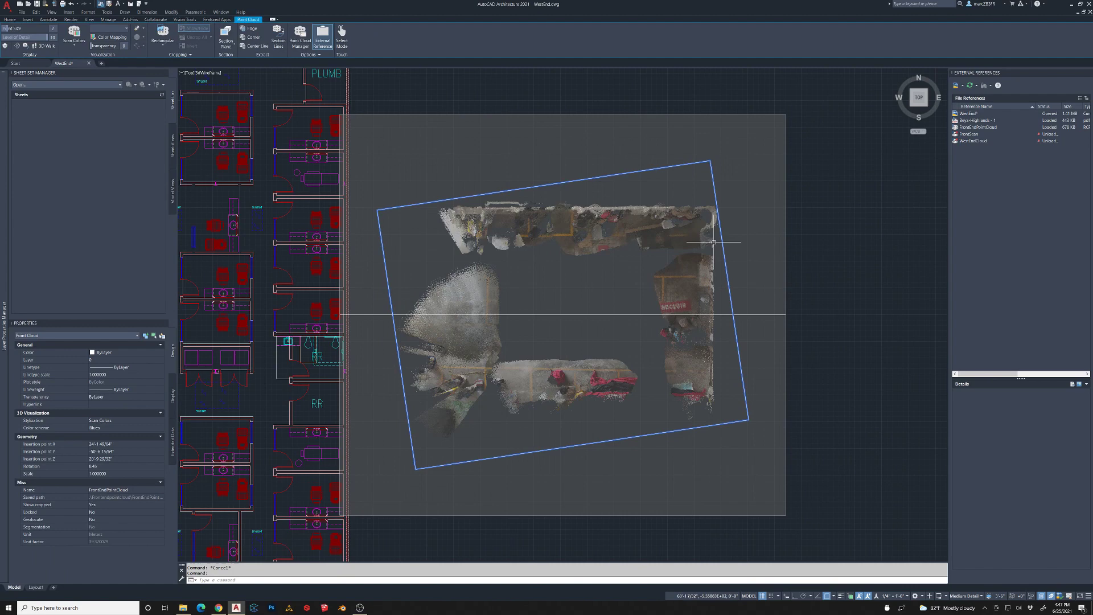
key("Escape")
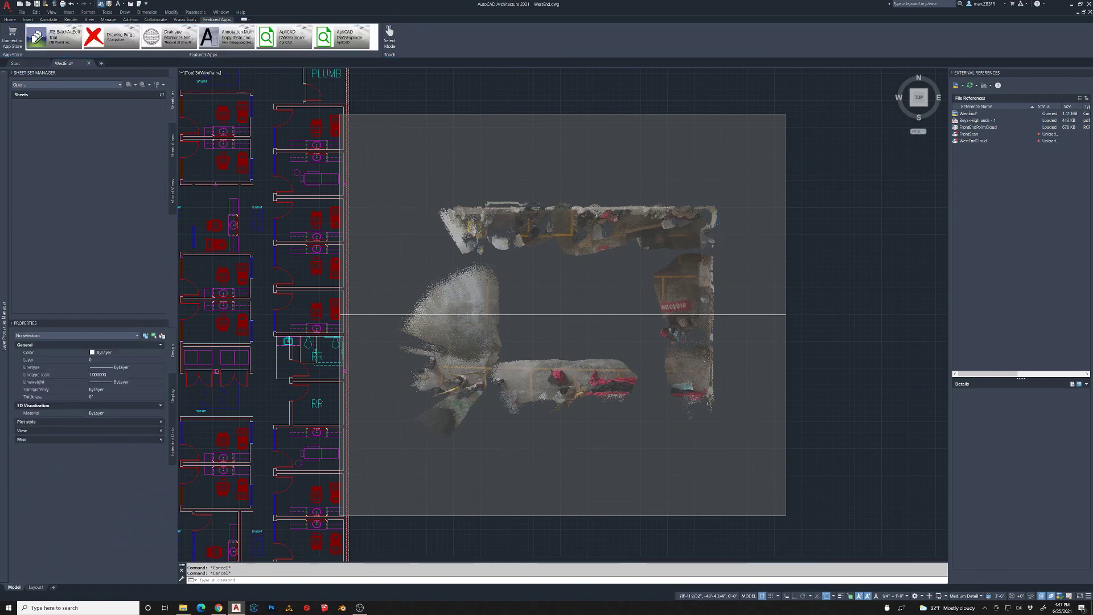
Move the point cloud onto the floor plan with the M command
scroll(789, 258, "down", 4)
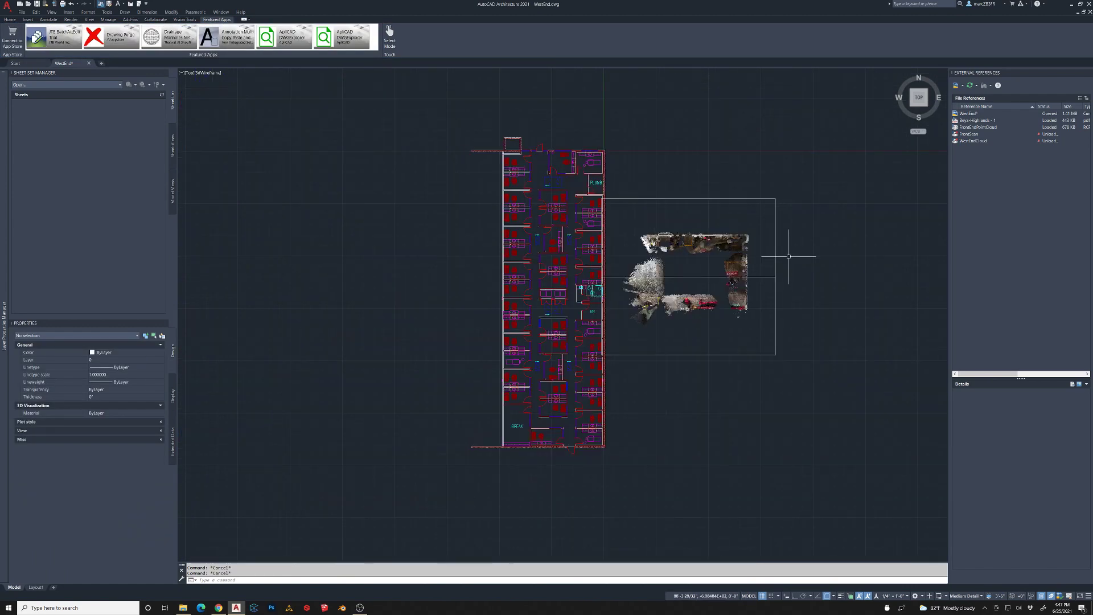
type("m")
key("Return")
left_click(788, 257)
key("Return")
left_click(832, 170)
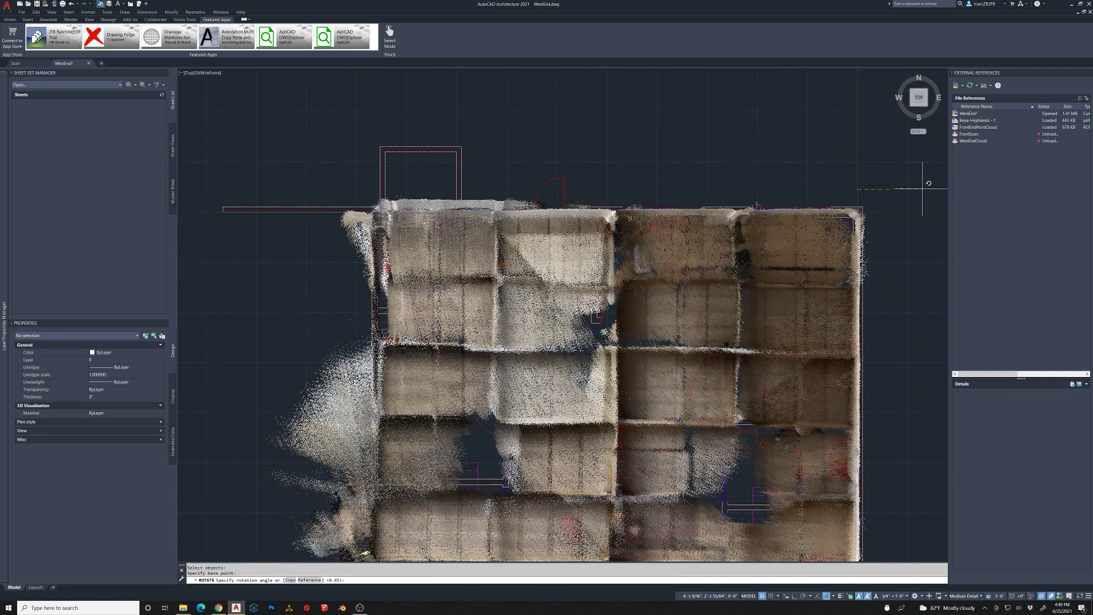
Switch to Front view and window-zoom onto the point cloud and brick wall
left_click(928, 183)
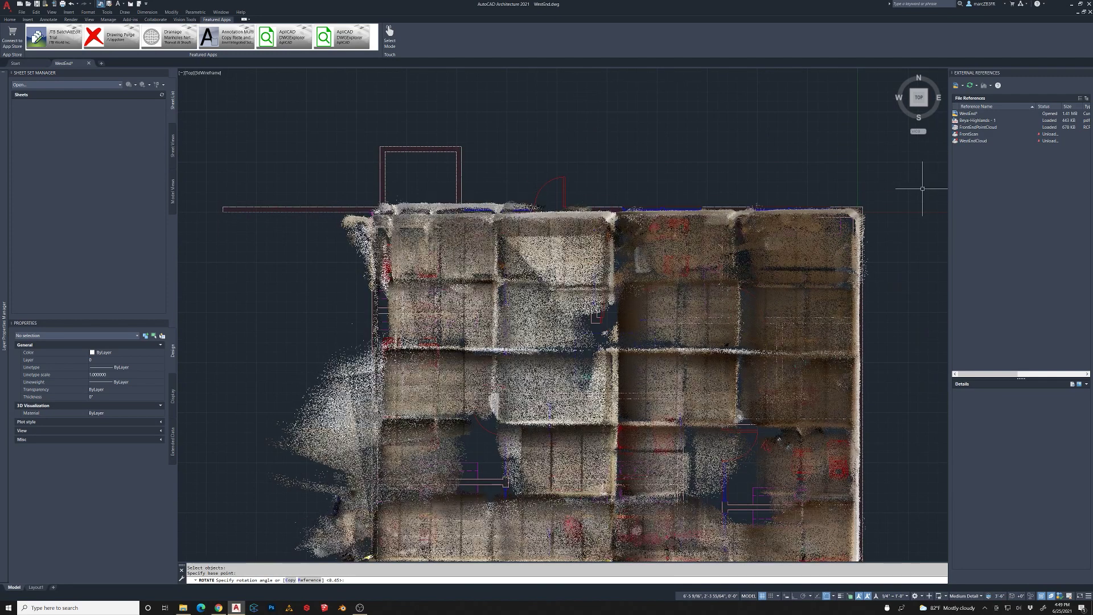
type("z")
key("Return")
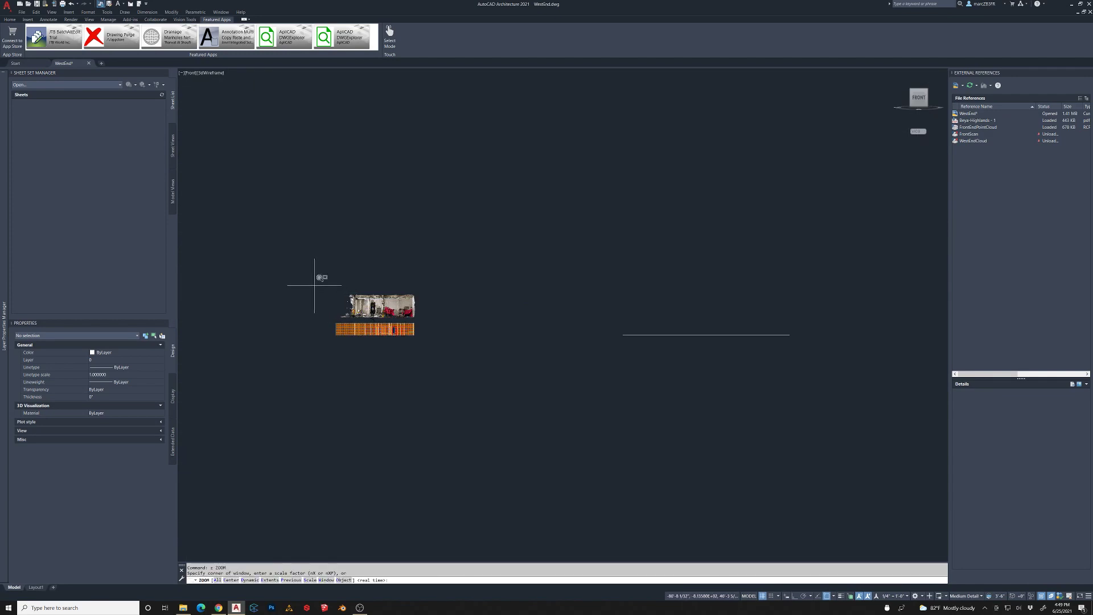
left_click(314, 286)
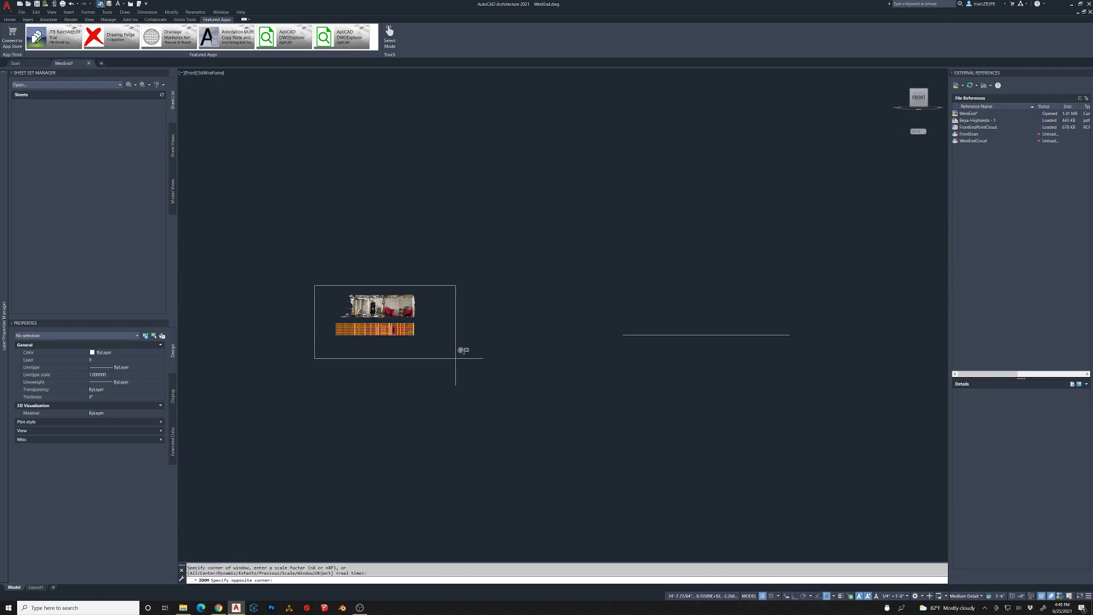
left_click(447, 346)
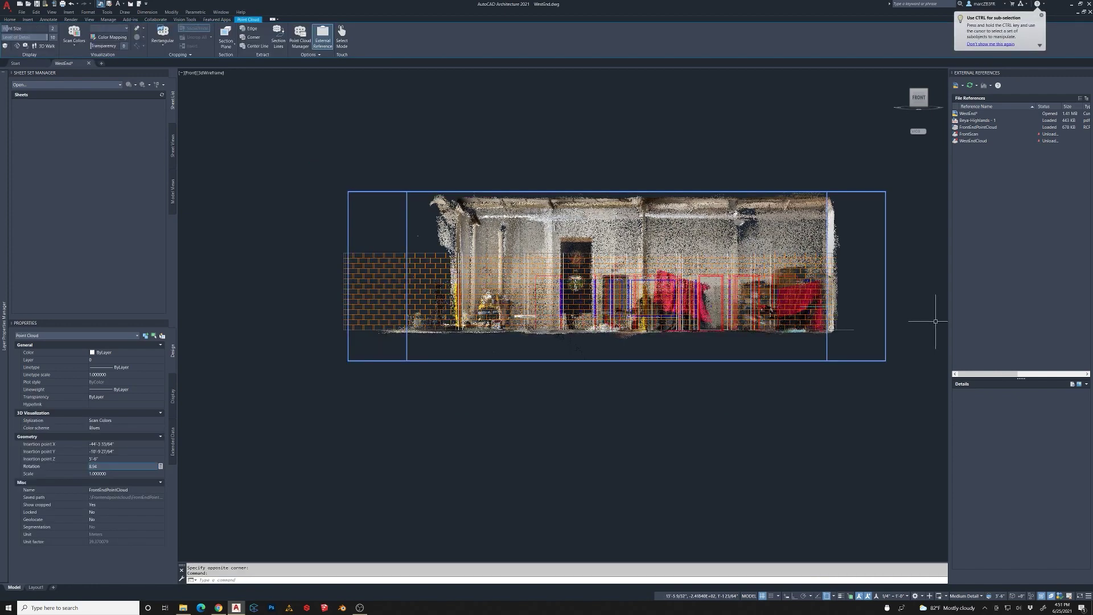
Start a line at the cloud's bottom-right corner with Ortho on, then cancel it
type("l")
key("Return")
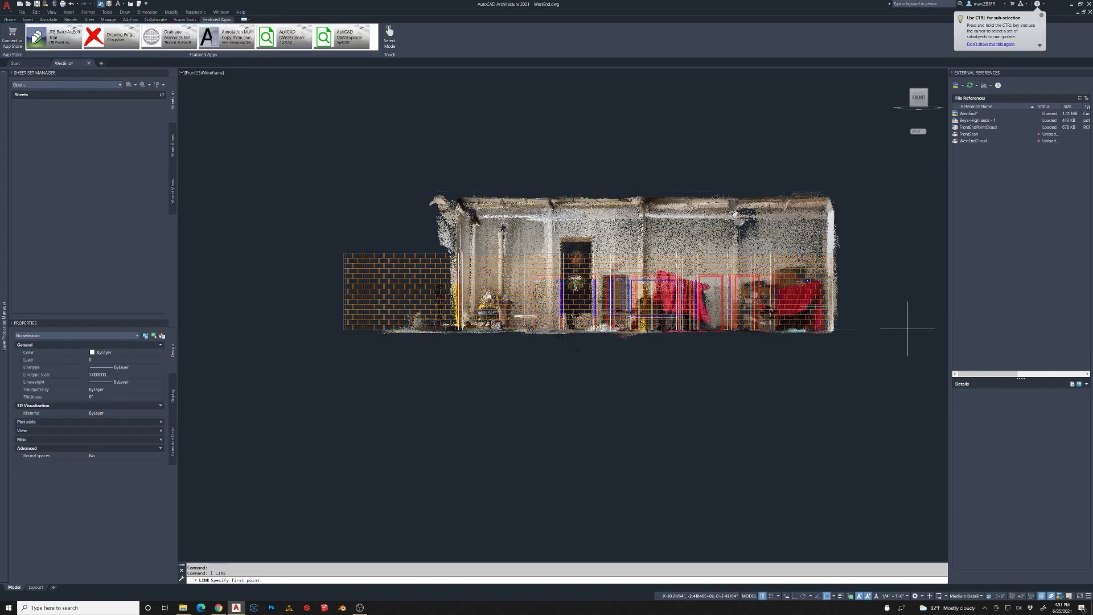
left_click(870, 330)
key("F8")
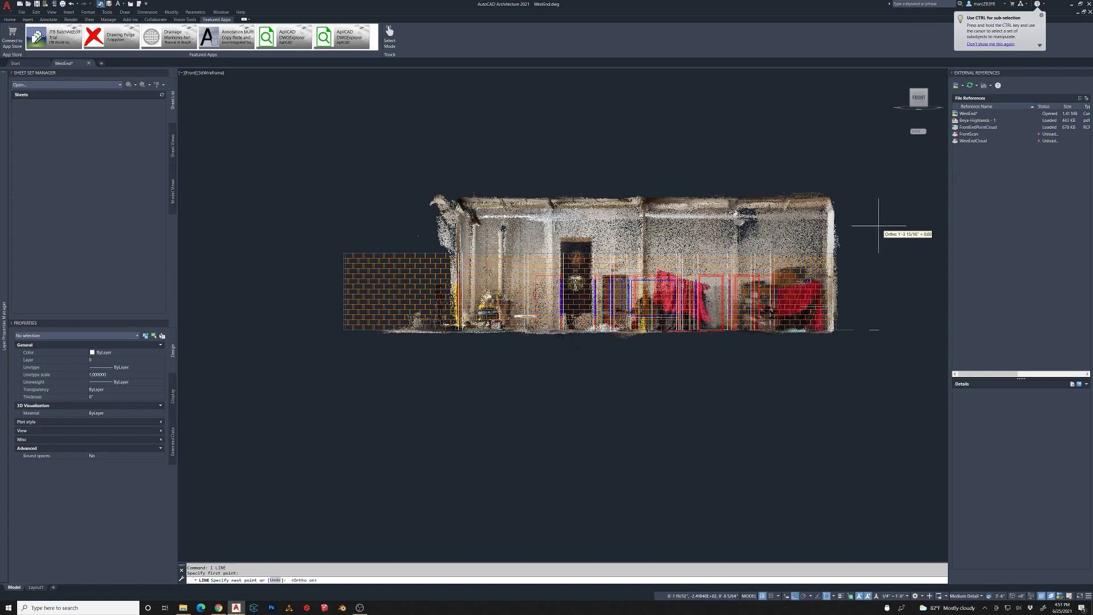
key("Escape")
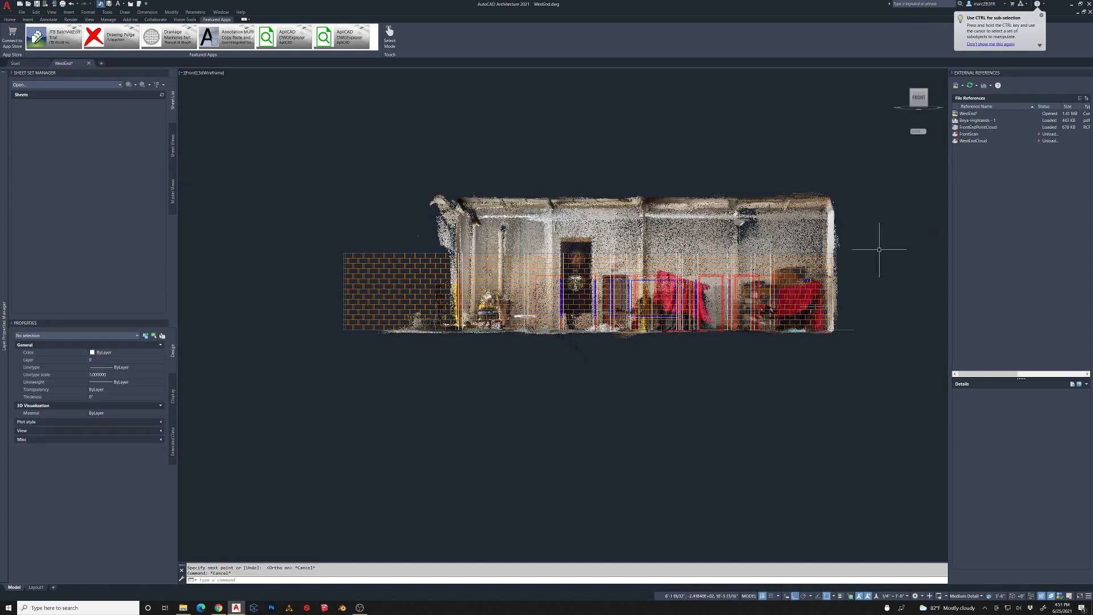
Measure the ceiling-to-floor height with DIST as 16'-0 19/32" and return to Top view
type("d")
key("Return")
left_click(849, 206)
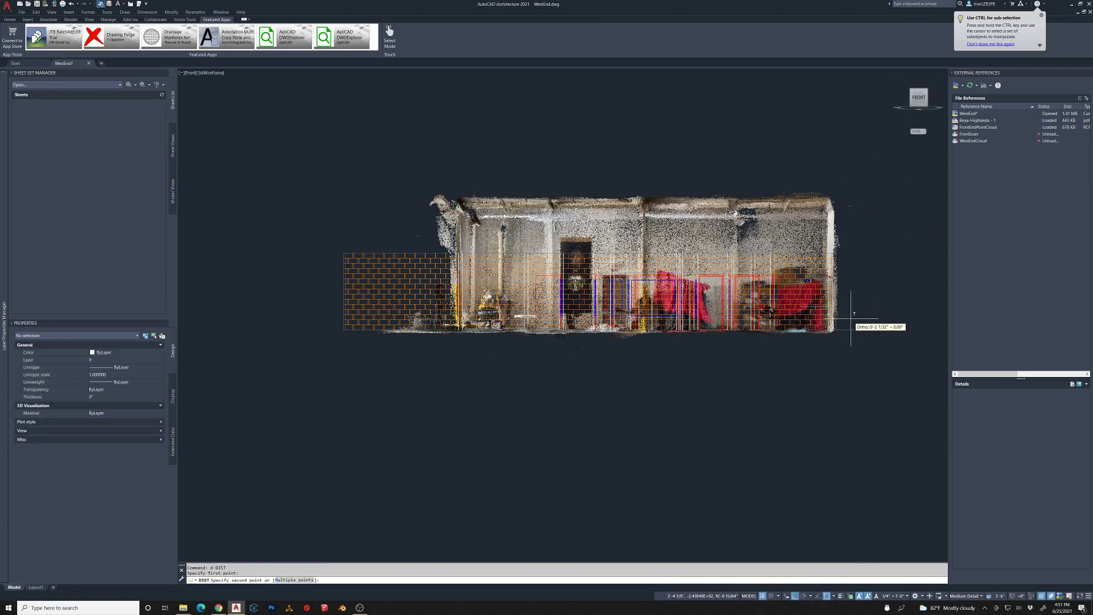
key("F8")
left_click(850, 329)
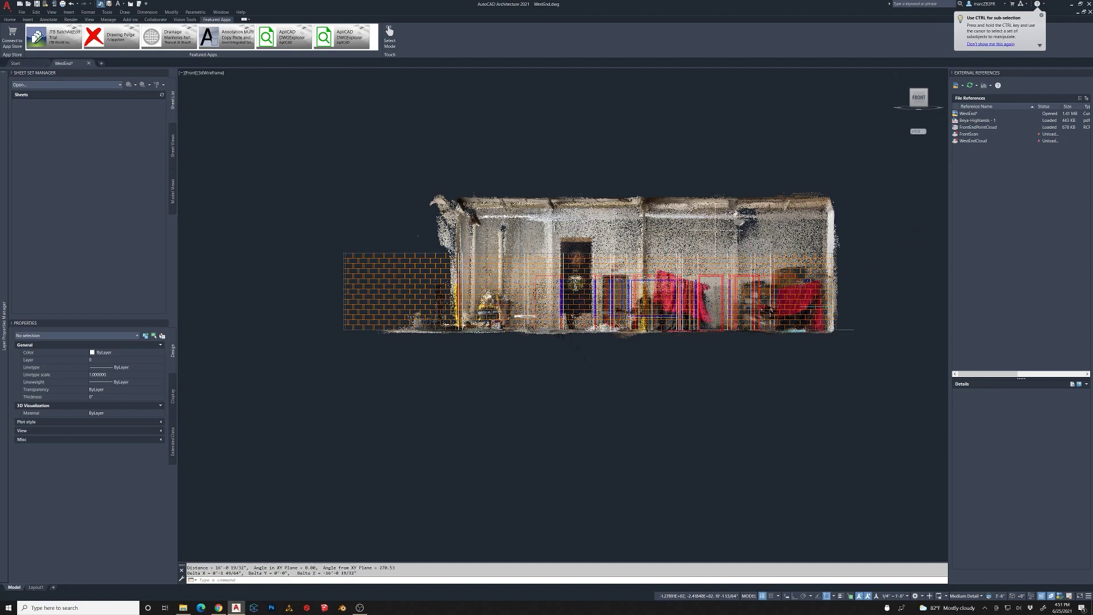
left_click(920, 86)
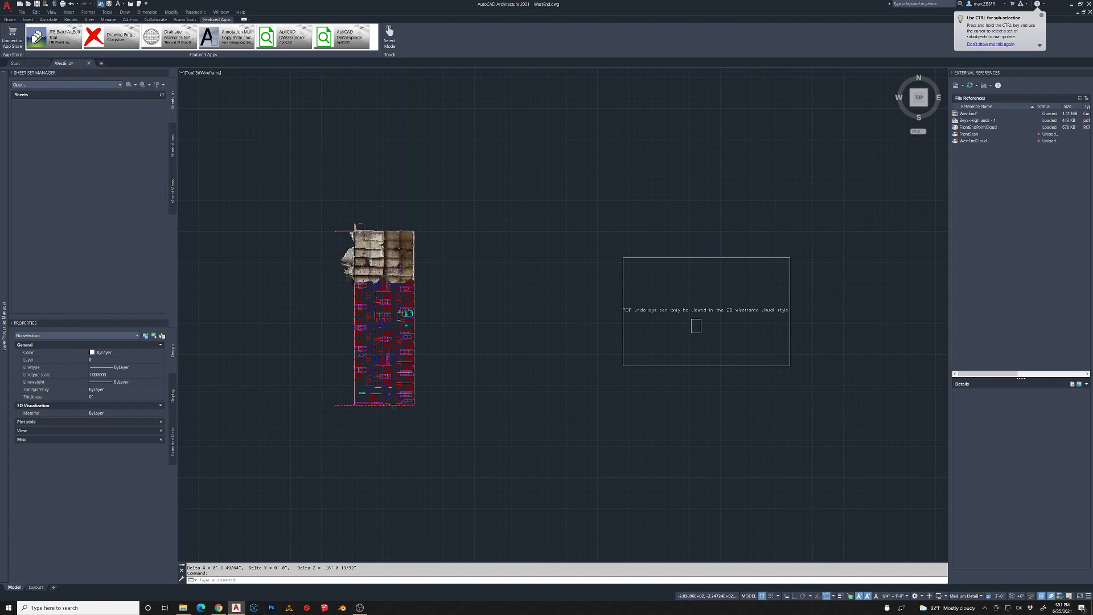
Zoom in, nudge the plan right, and orbit to see the scan over the floor plan
scroll(384, 252, "up", 5)
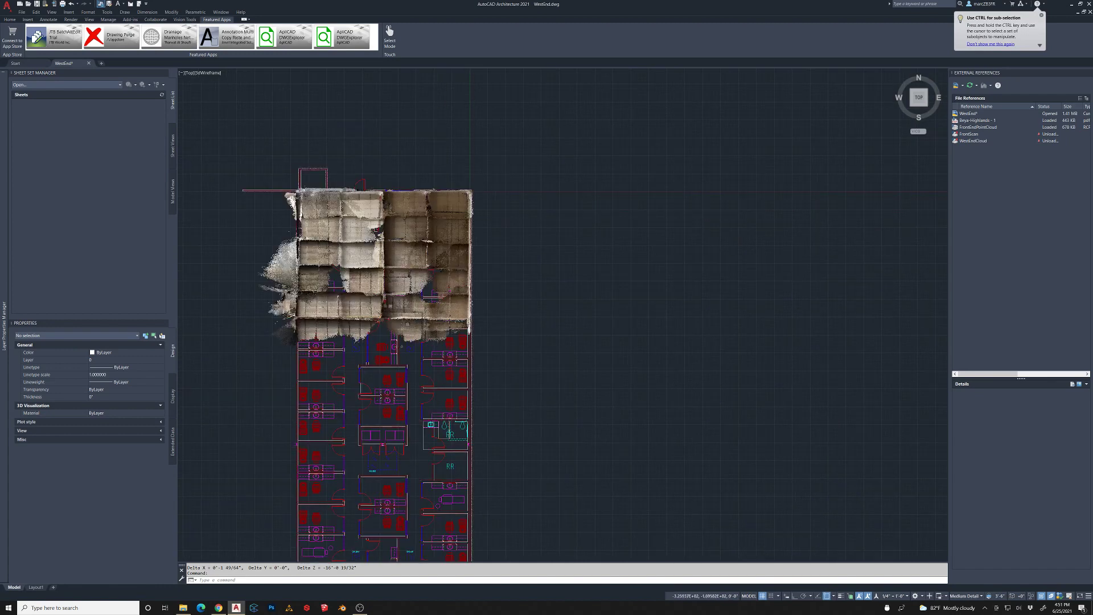
middle_click_drag(740, 205, 785, 206)
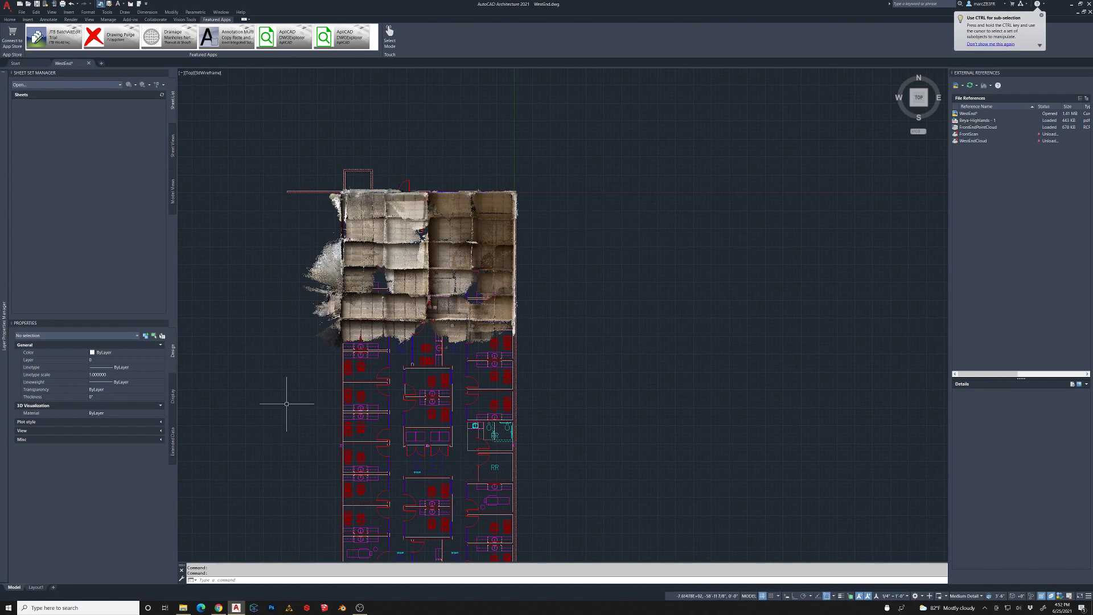
middle_click_drag(314, 405, 451, 330, "shift")
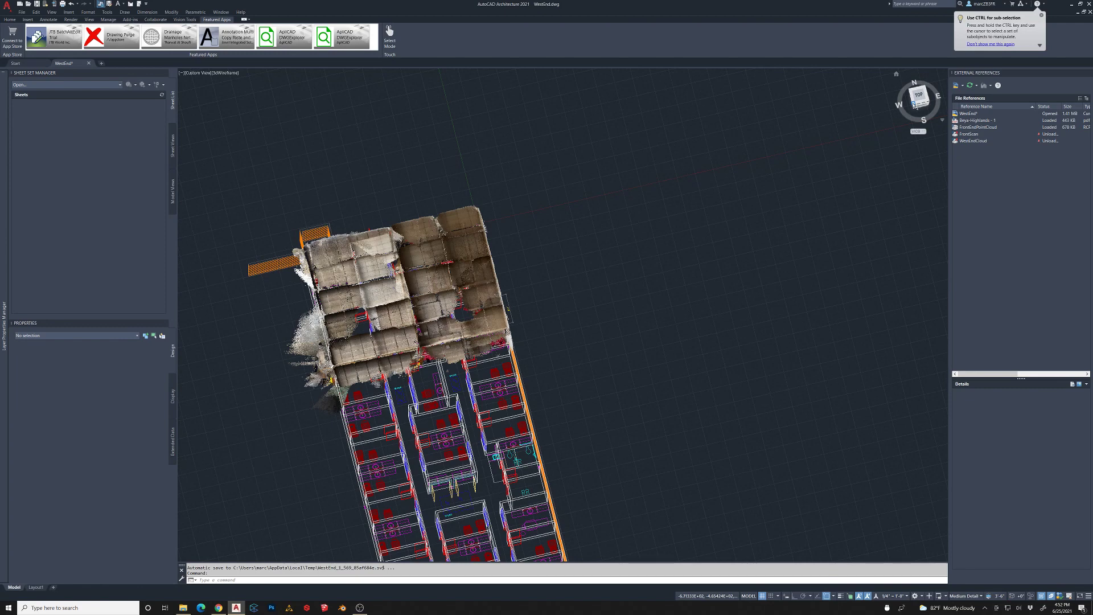
Switch to SW Isometric, window-zoom onto the model, and orbit around it
left_click(913, 105)
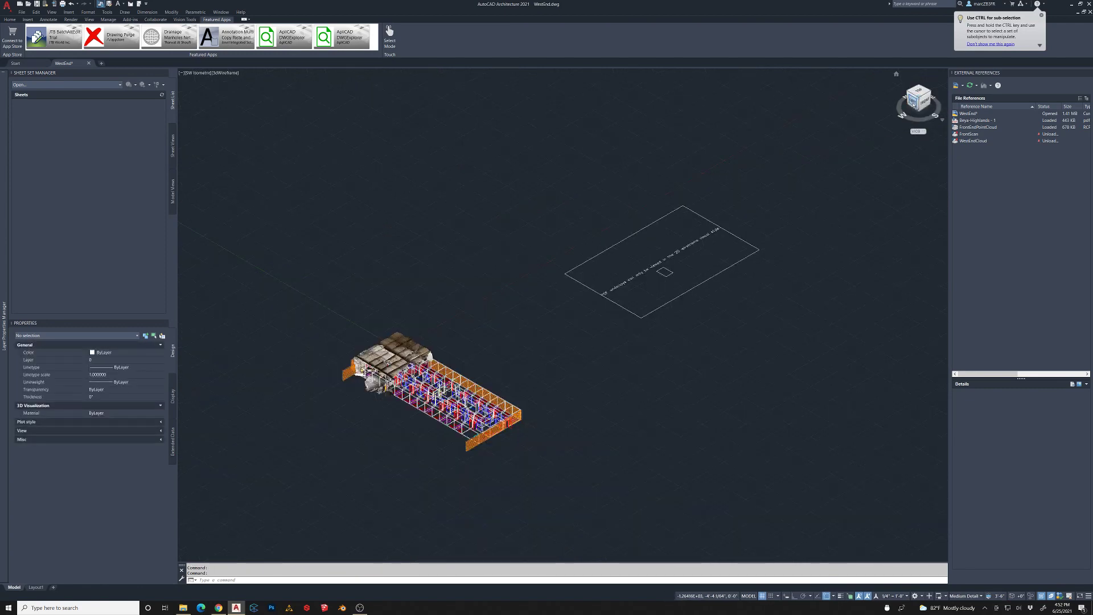
type("z")
key("Return")
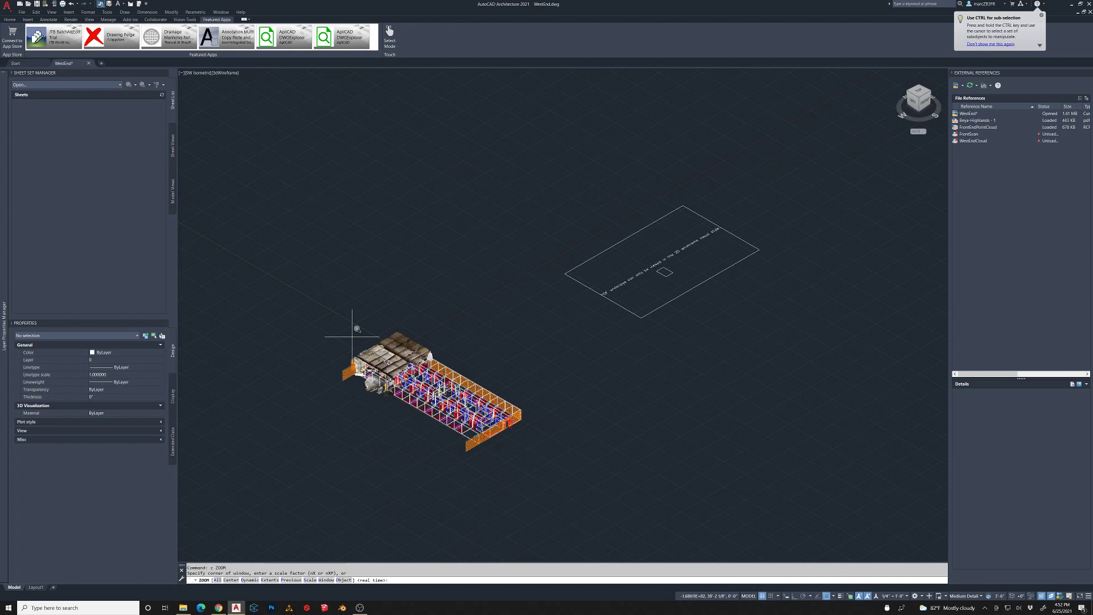
left_click(329, 319)
left_click(463, 401)
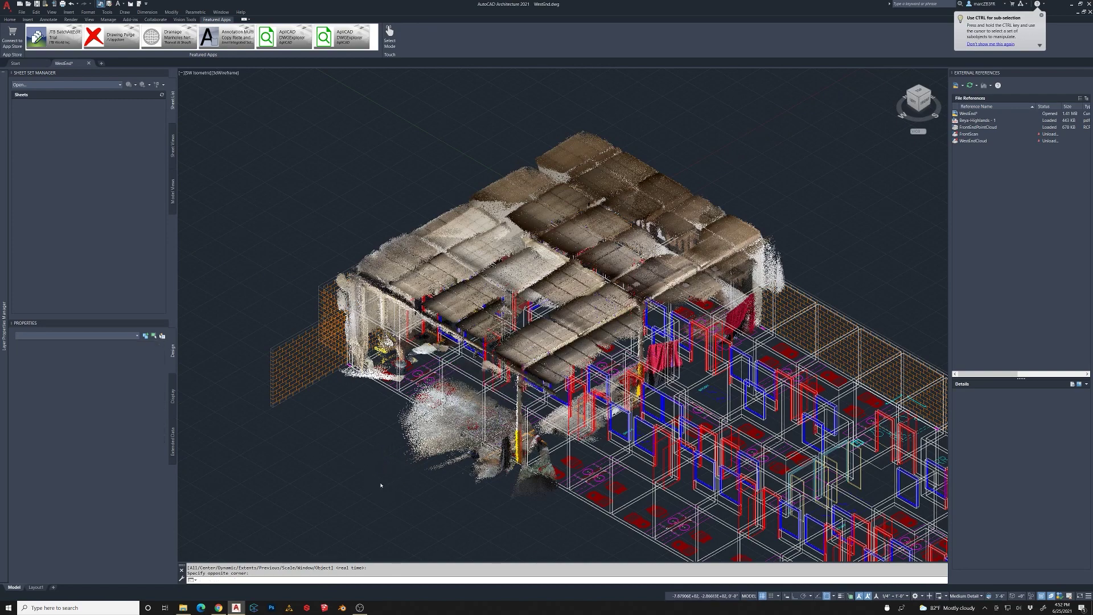
middle_click_drag(381, 486, 381, 484, "shift")
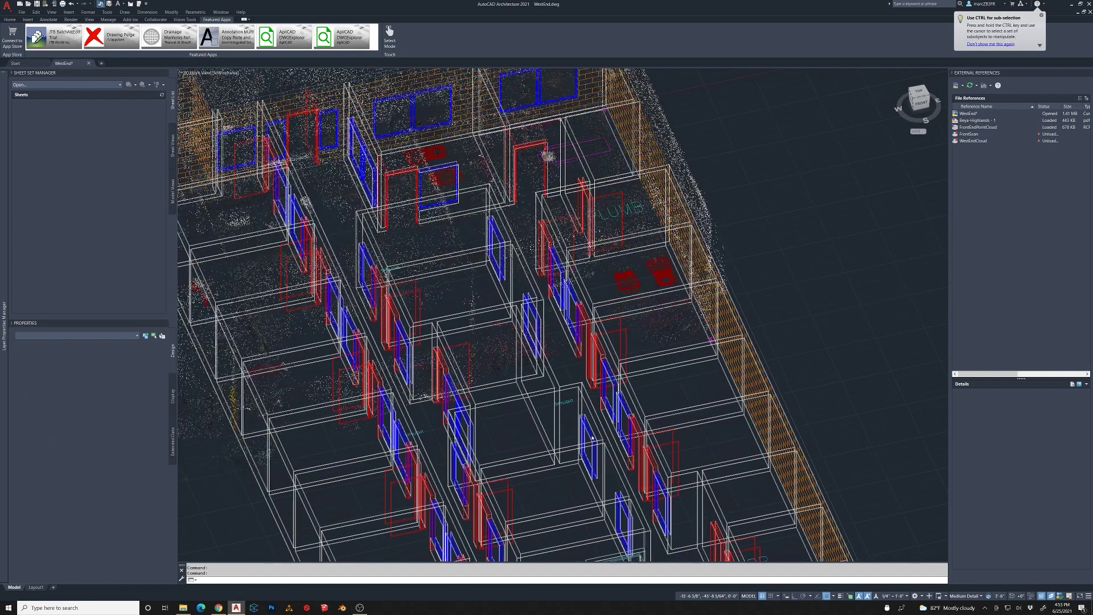
Unload the FrontEndPointCloud reference in External References
left_click(988, 127)
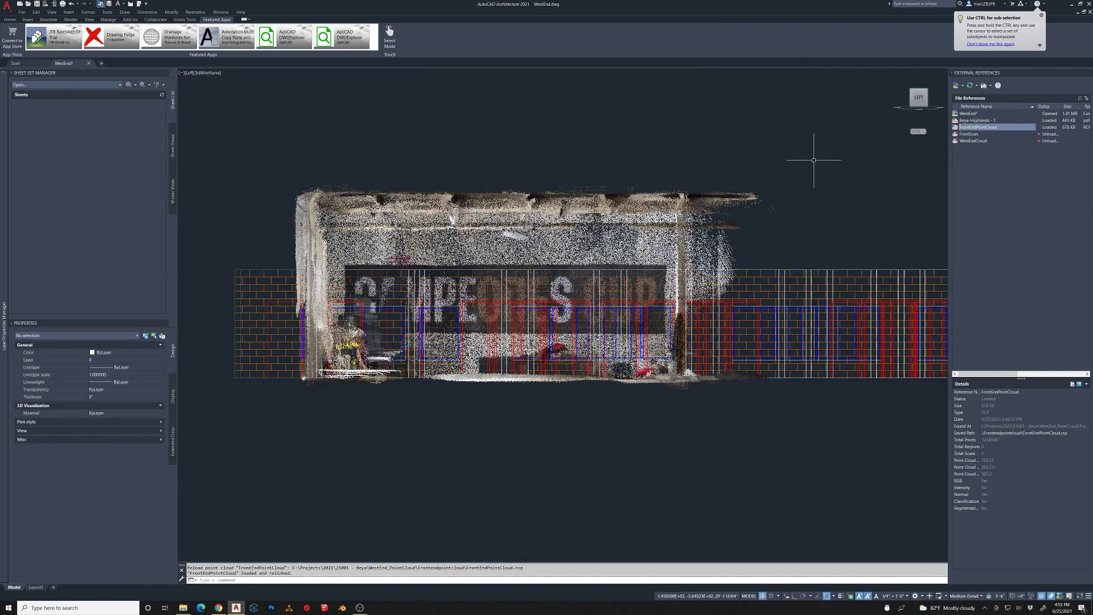
right_click(979, 128)
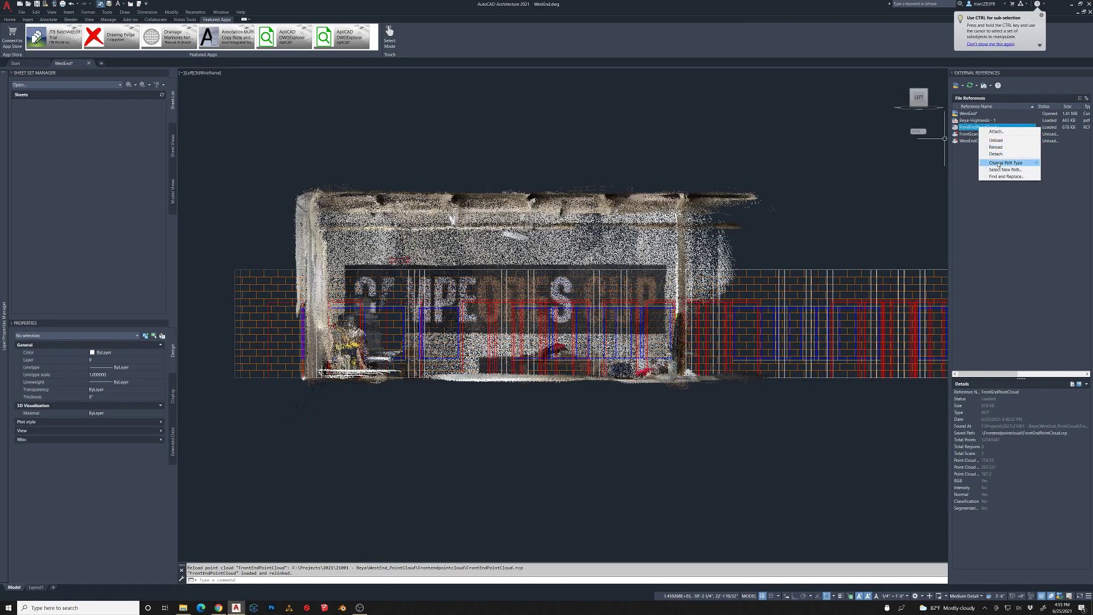
mouse_move(999, 164)
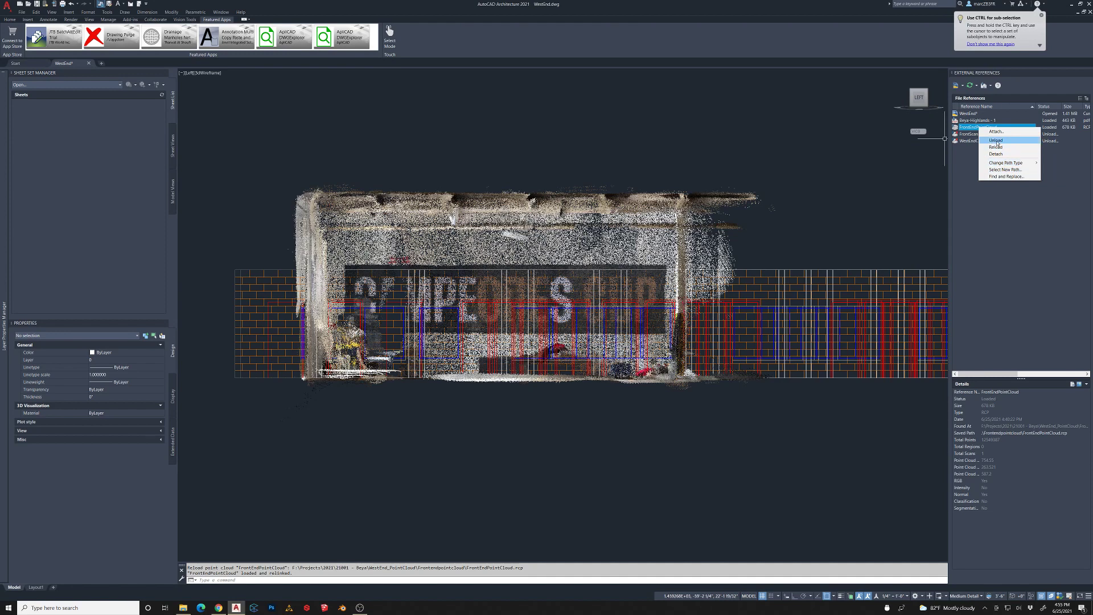
left_click(996, 140)
Square up a straight Top view of the floor plan and zoom in on it
left_click(921, 88)
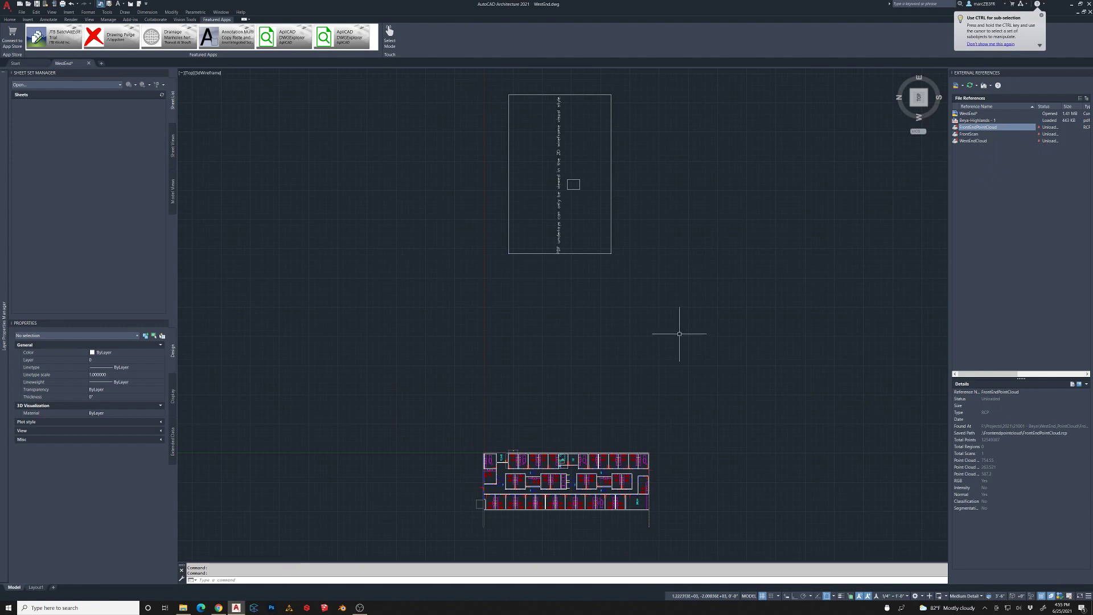
left_click(920, 100)
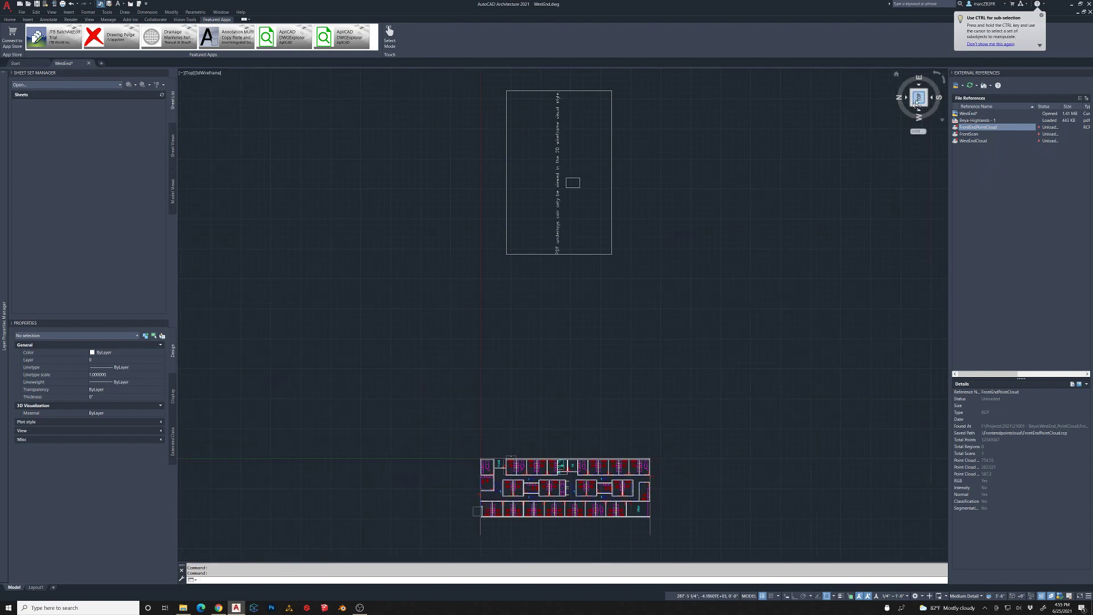
left_click(942, 80)
left_click(550, 281)
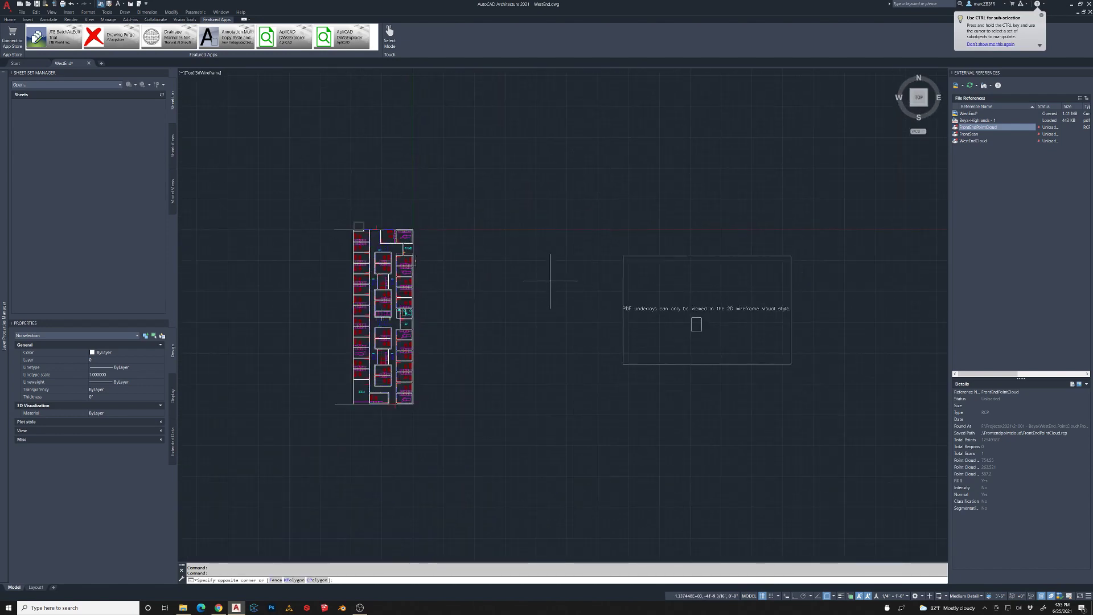
middle_click_drag(532, 275, 700, 199, "shift")
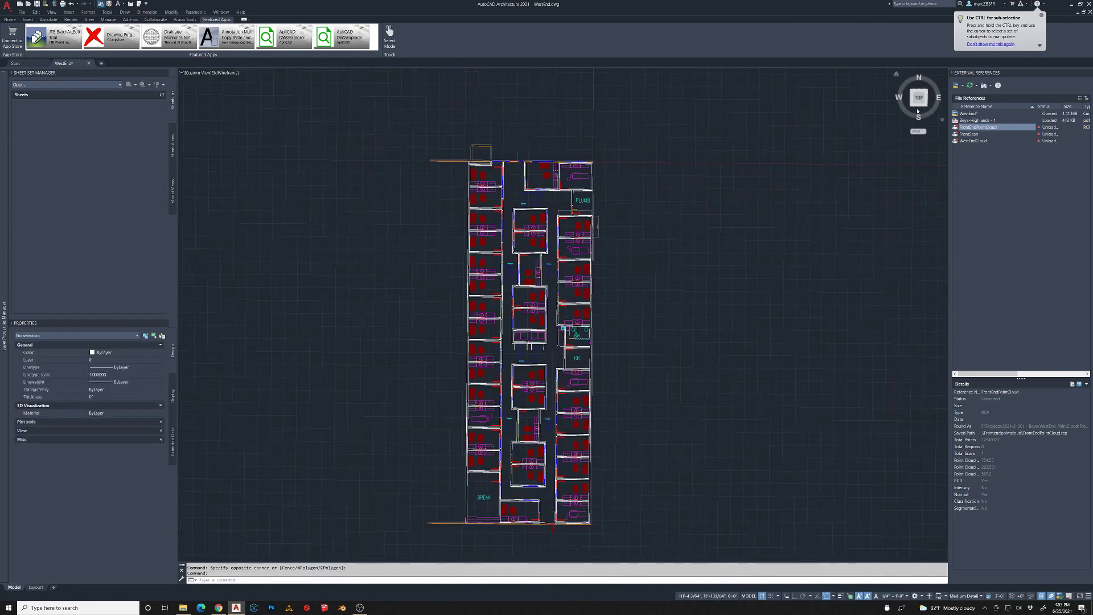
left_click(919, 98)
scroll(374, 270, "up", 5)
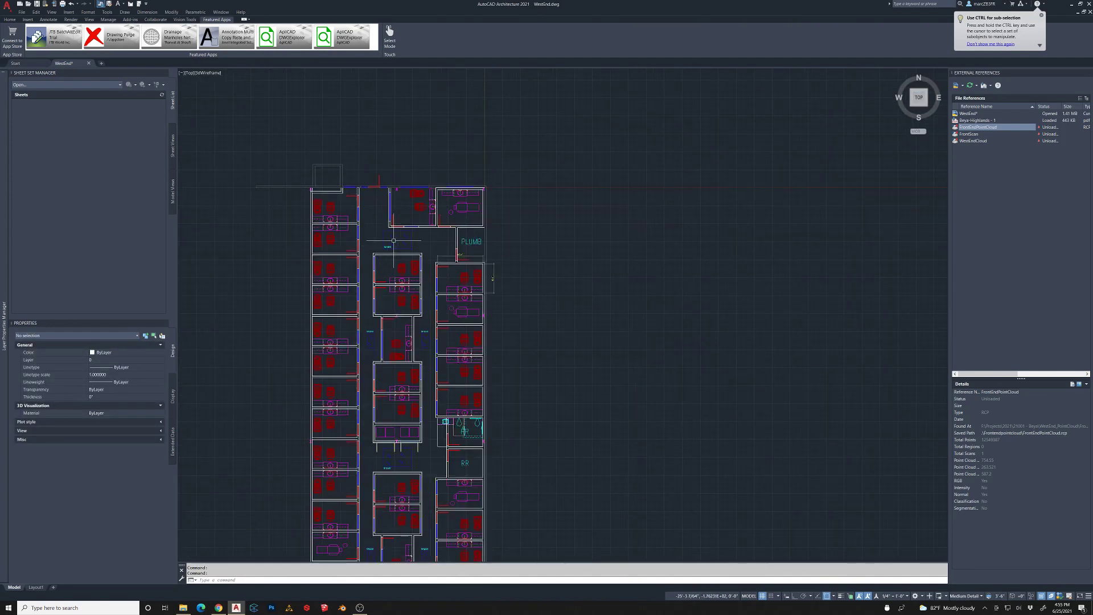
scroll(555, 239, "down", 4)
scroll(579, 267, "up", 1)
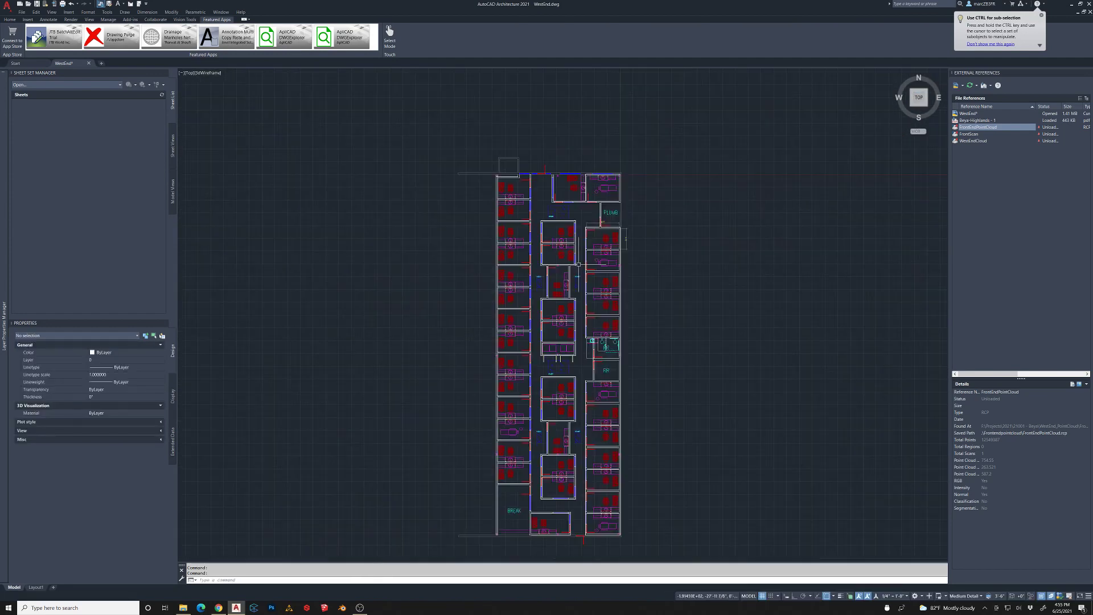
scroll(579, 268, "up", 3)
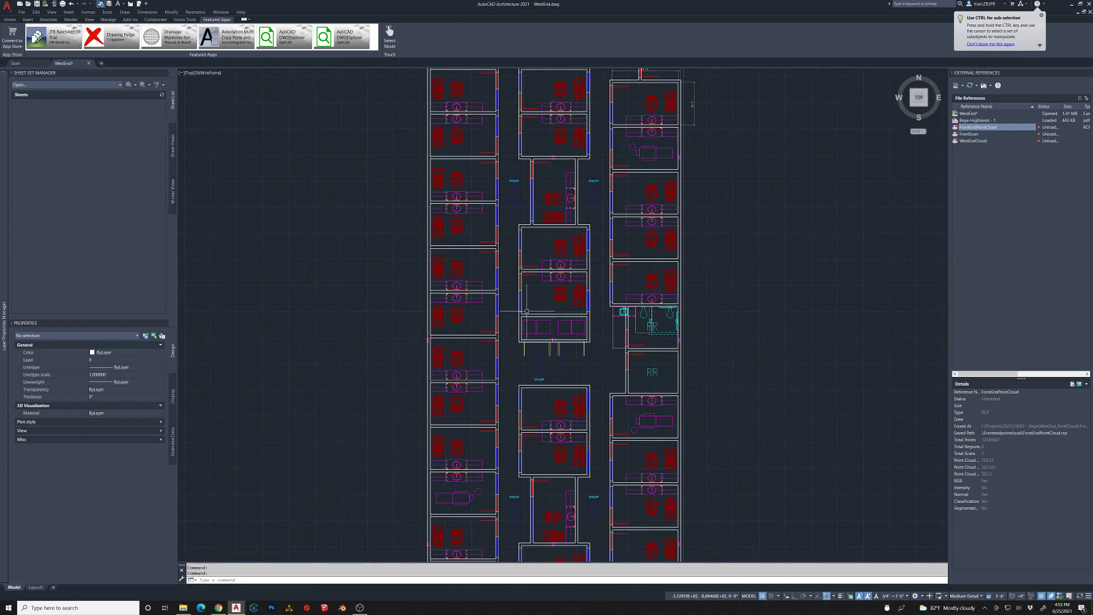
scroll(549, 350, "up", 2)
scroll(549, 350, "up", 3)
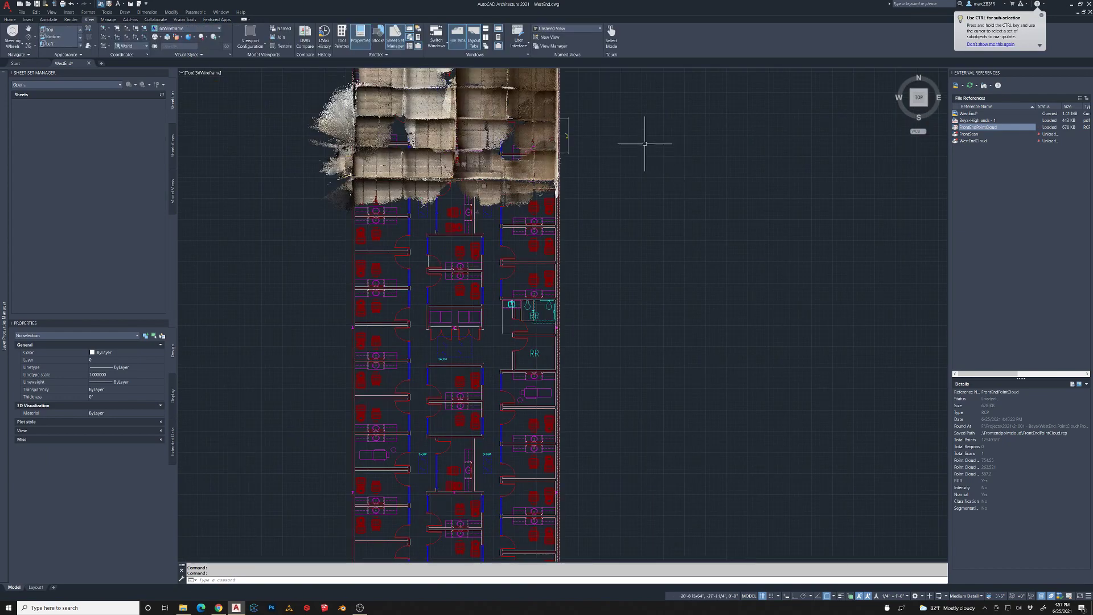
Unload FrontEndPointCloud again in External References and zoom out on the bare plan
right_click(974, 129)
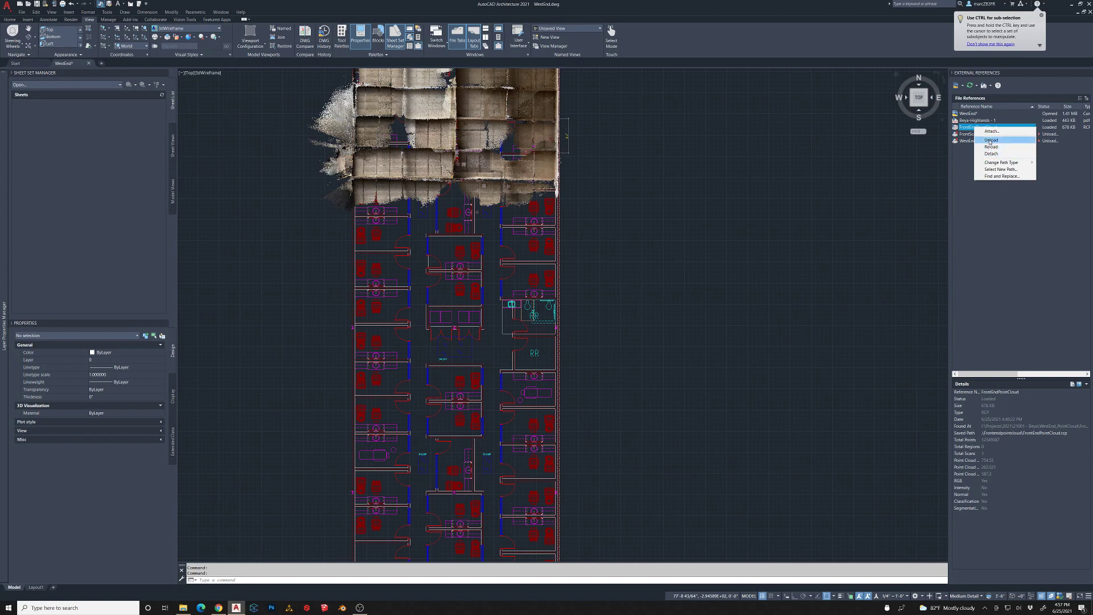
left_click(991, 140)
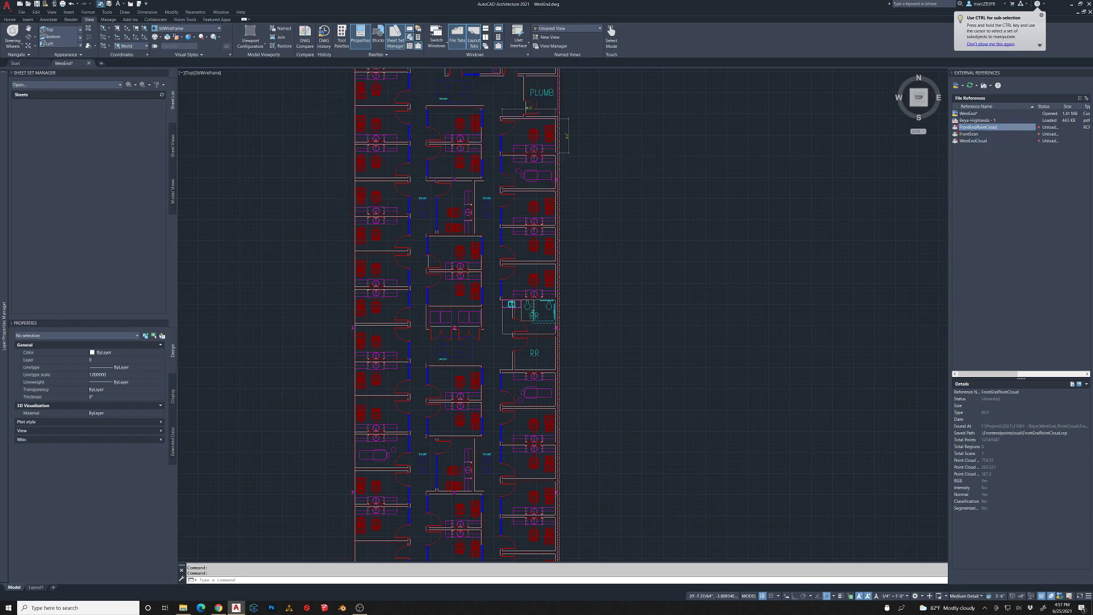
scroll(648, 164, "down", 4)
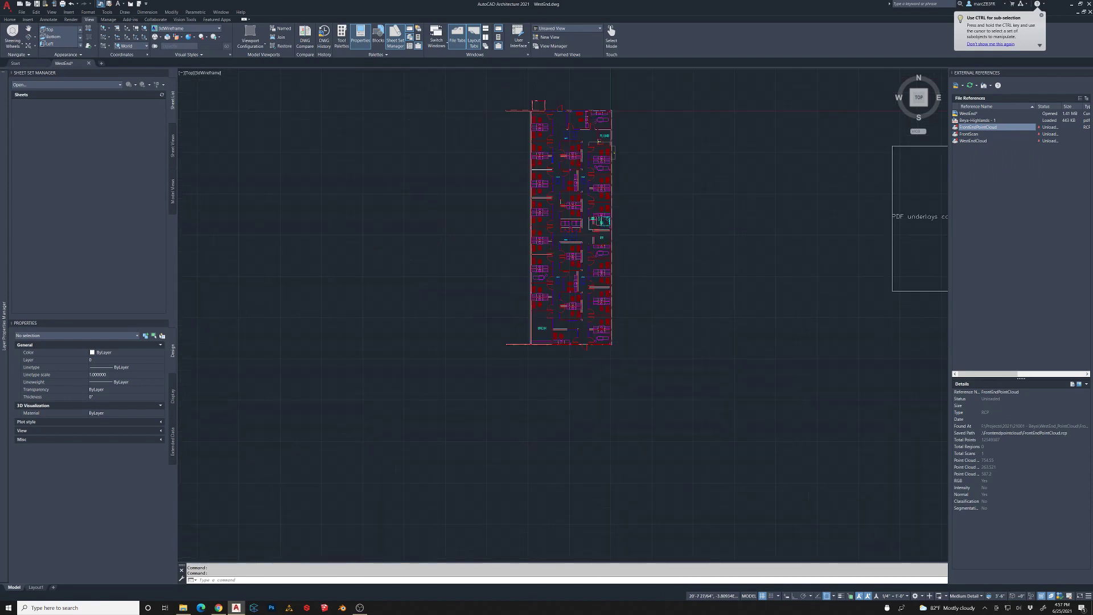